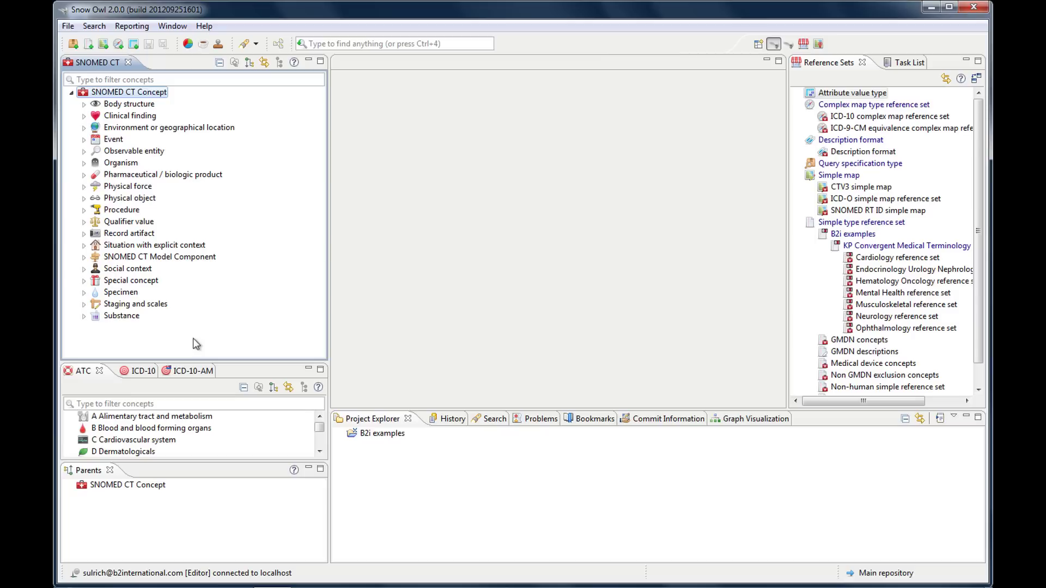
Step: Expand Clinical finding, Disease and Complication while checking each one's parents, then collapse the tree to top level
click(83, 116)
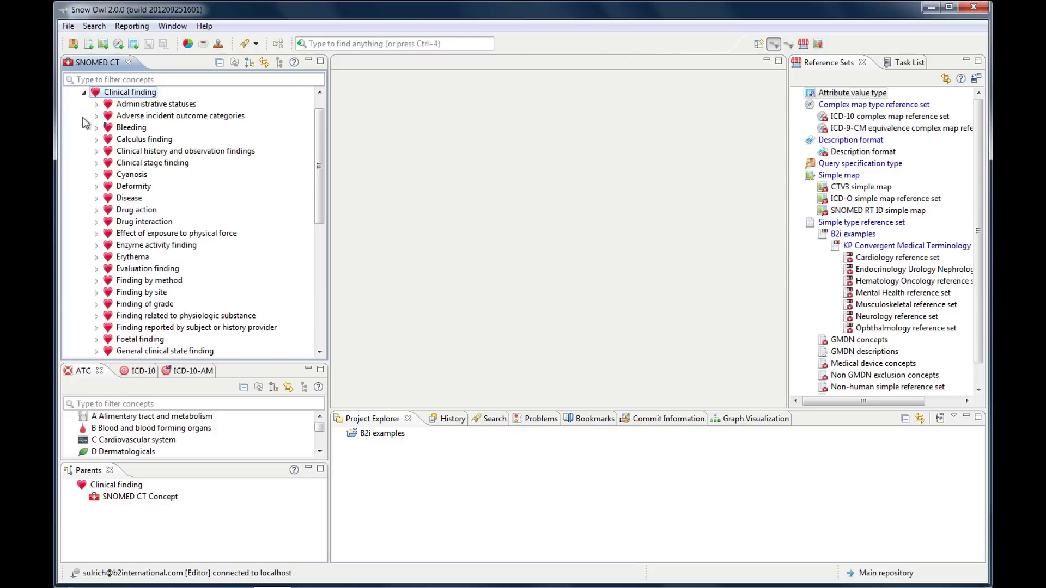
click(97, 199)
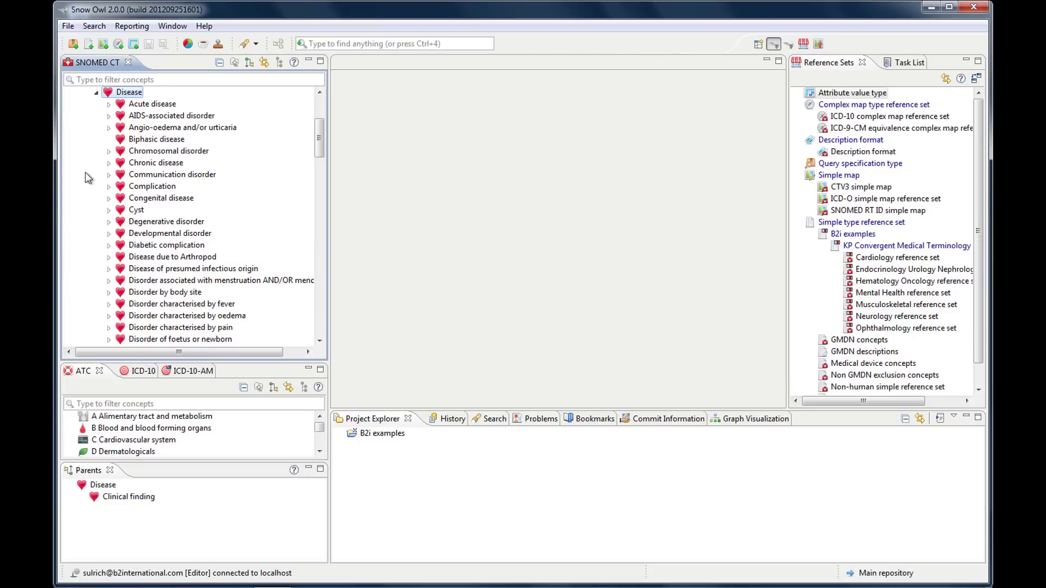
click(108, 188)
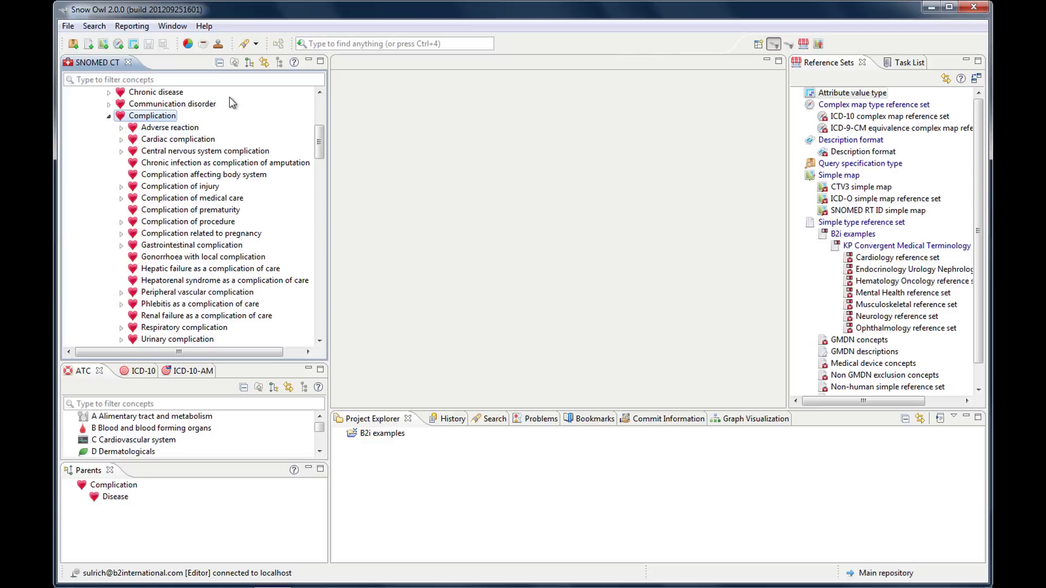
click(217, 63)
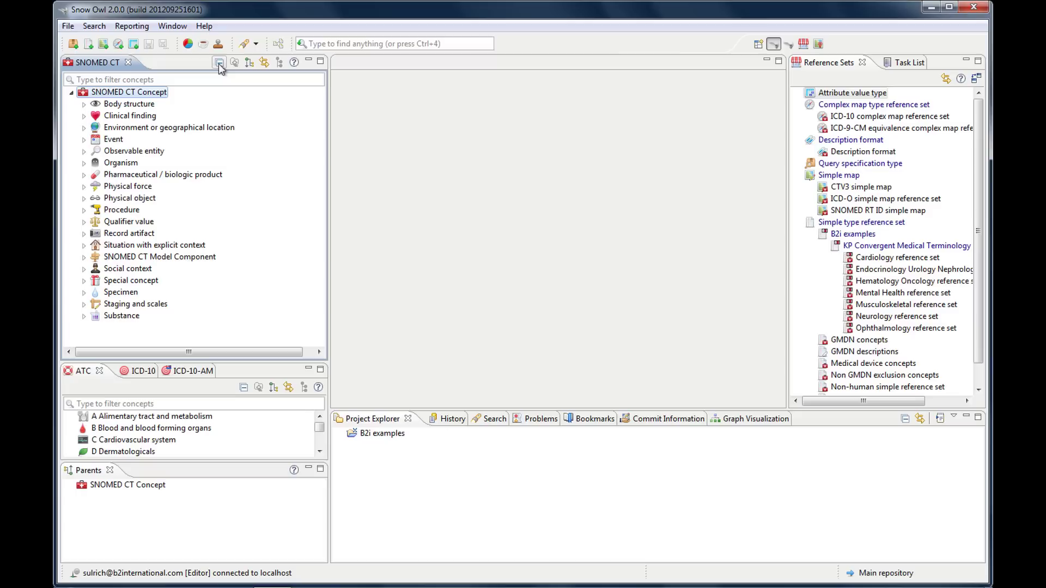
Step: Make Complication the root of the concept tree, then return to the full hierarchy and collapse it
click(84, 117)
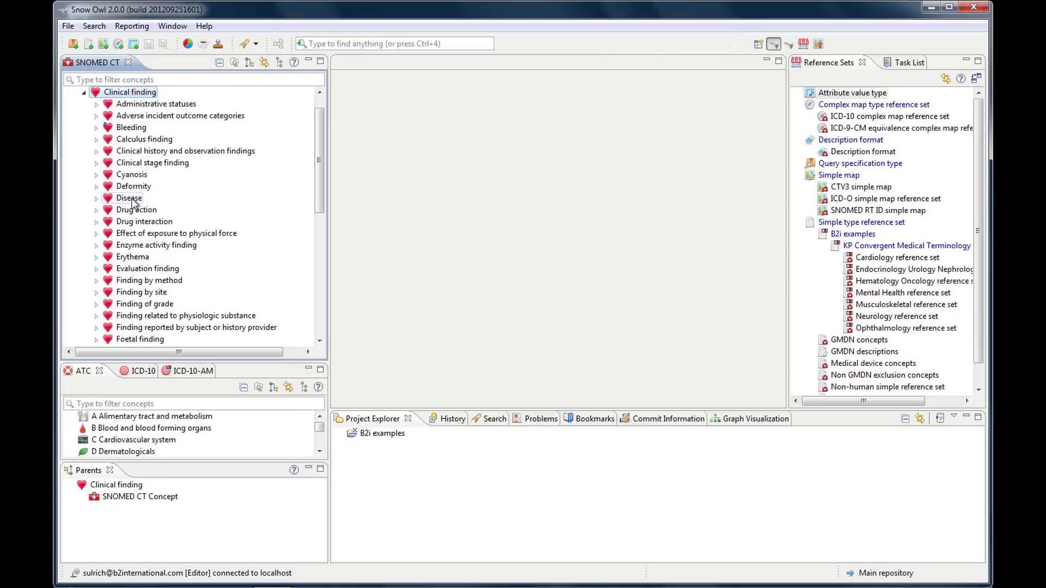
click(95, 198)
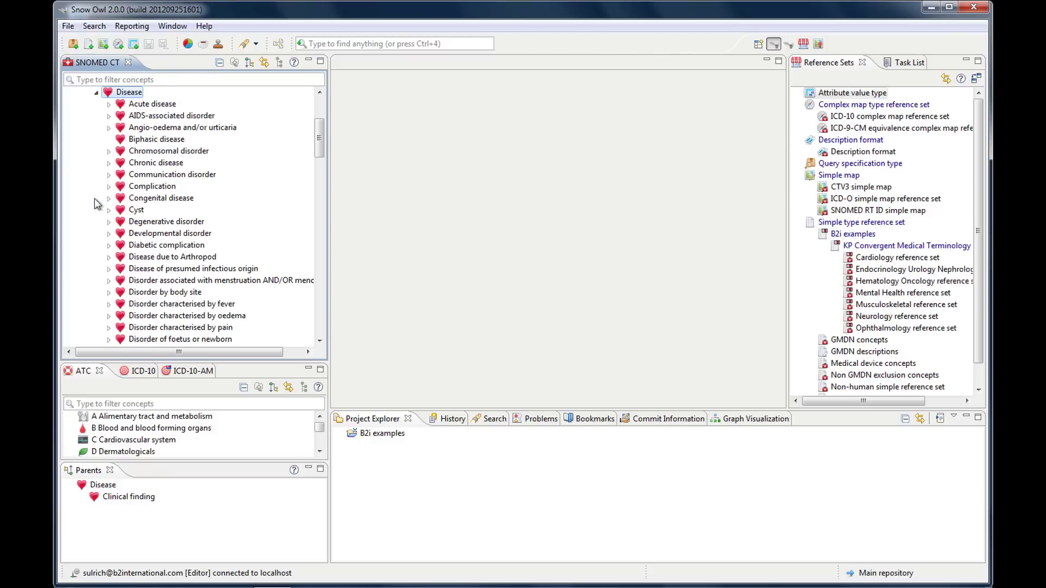
click(141, 188)
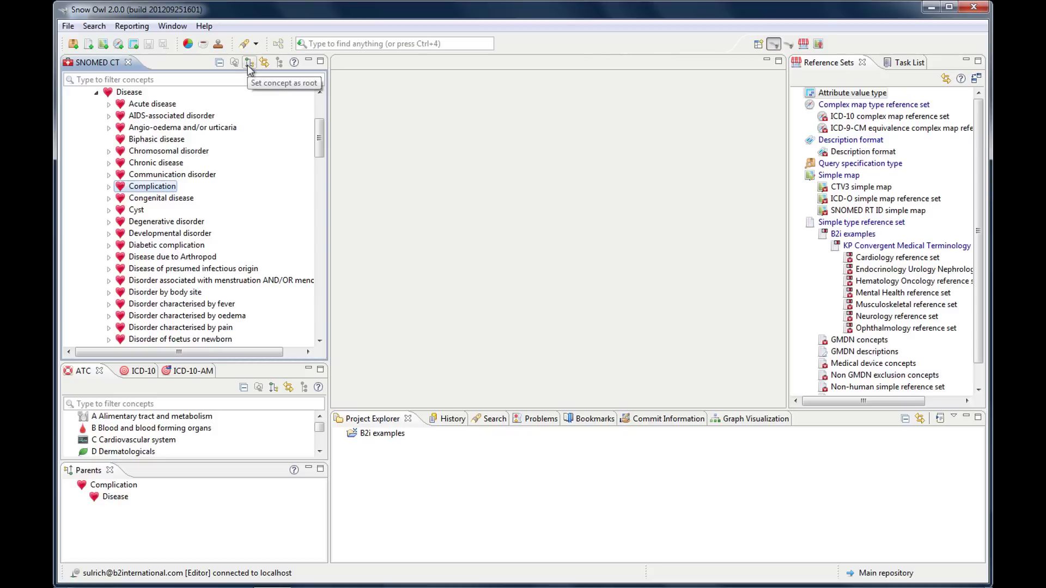
click(248, 63)
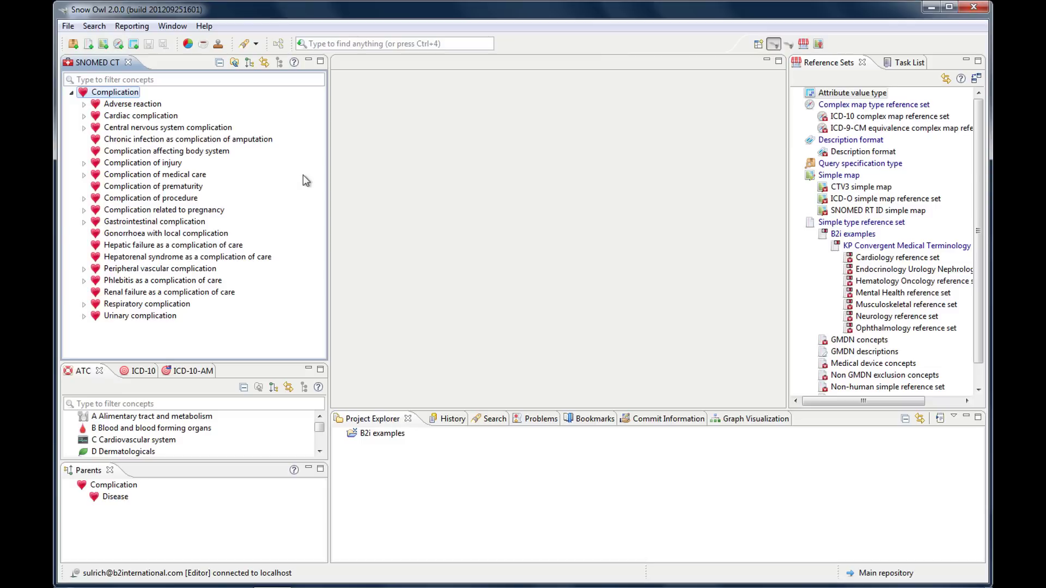
click(234, 64)
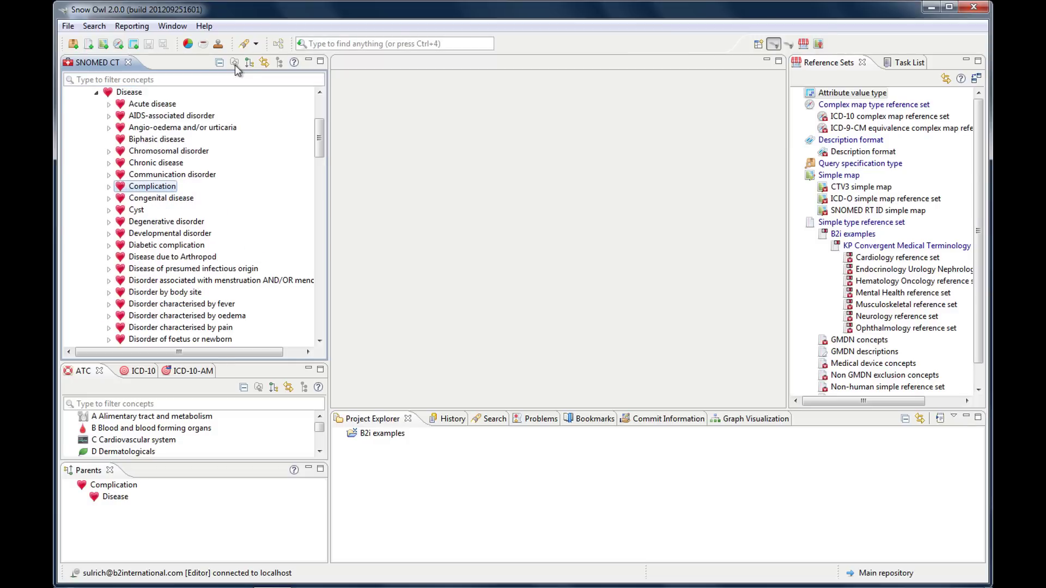
mouse_move(320, 137)
mouse_down()
mouse_move(320, 118)
mouse_move(320, 131)
mouse_up()
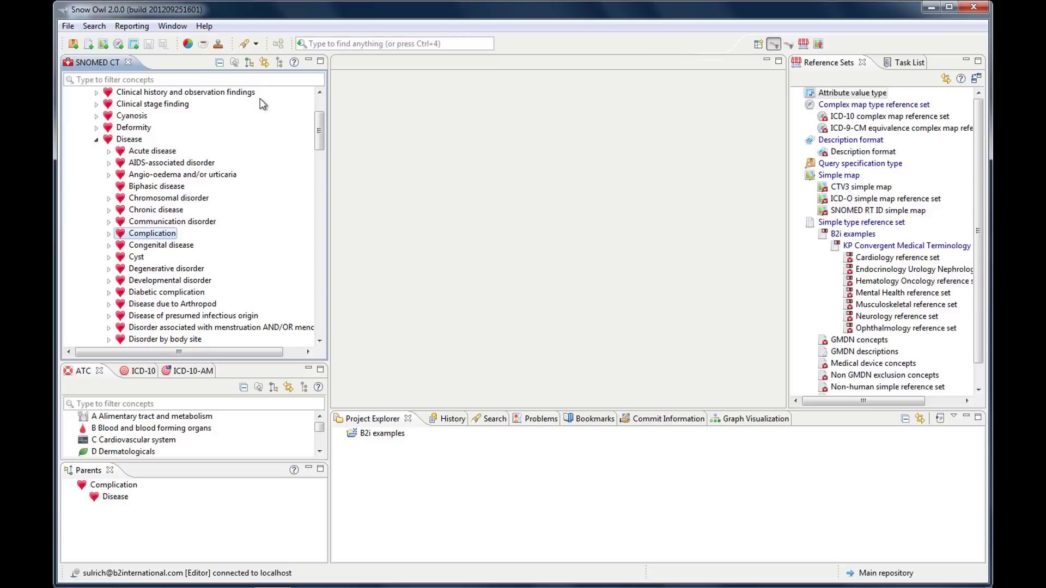
click(220, 63)
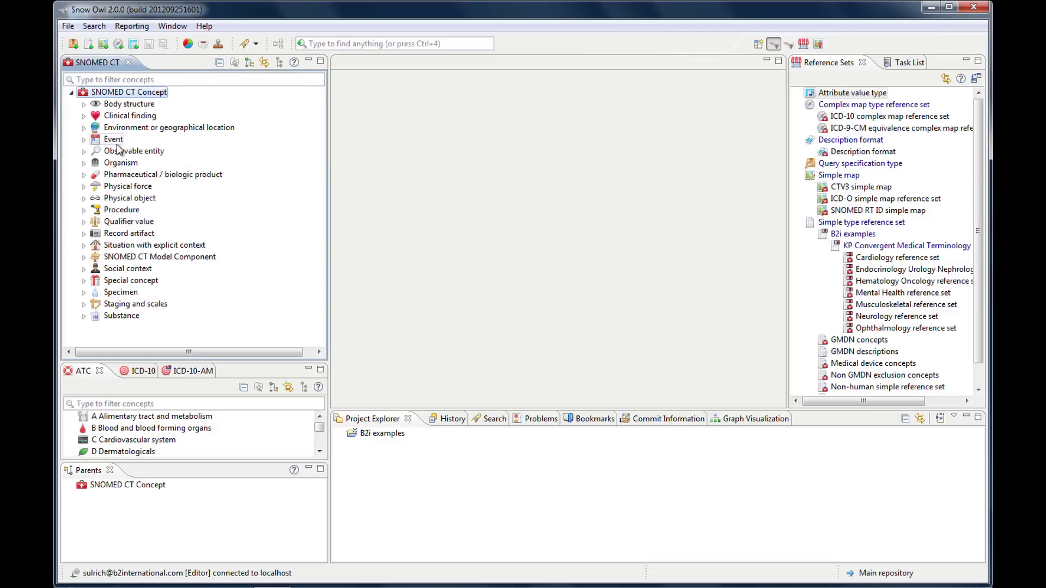
Step: Set Accidental event under Event as root, move up to Event, then reset to SNOMED CT Concept
click(83, 139)
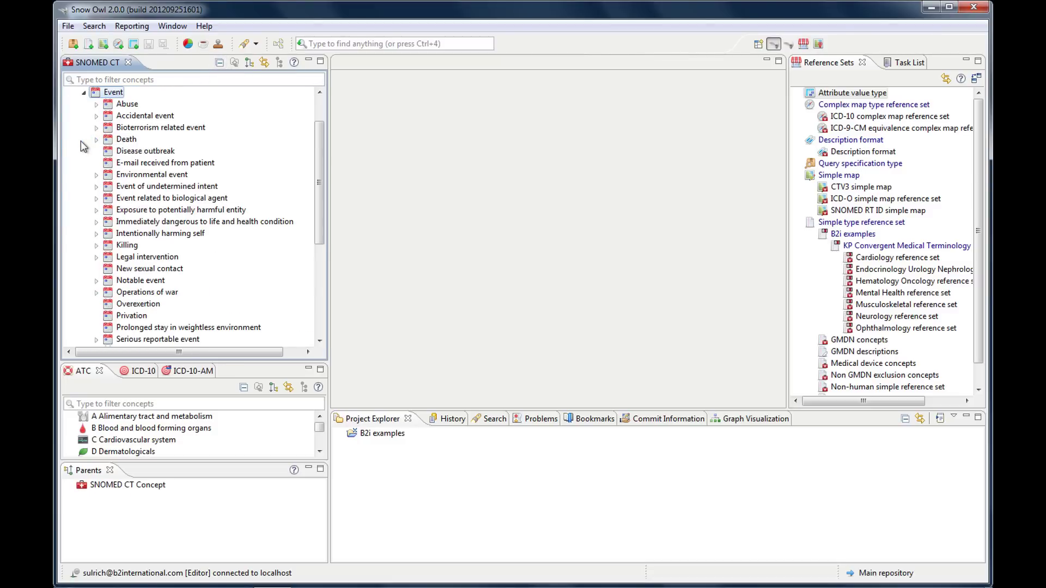
click(138, 119)
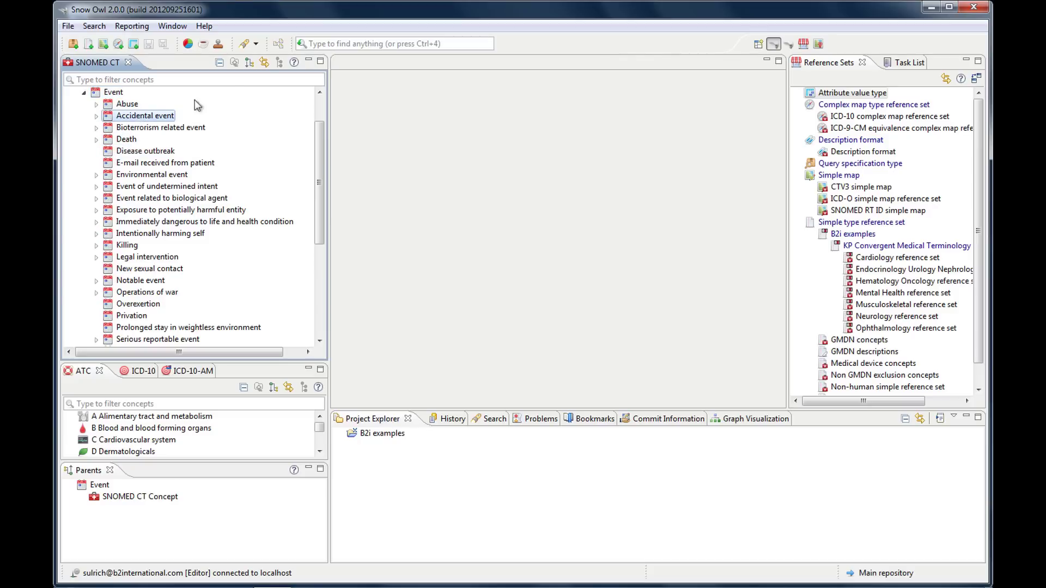
click(248, 62)
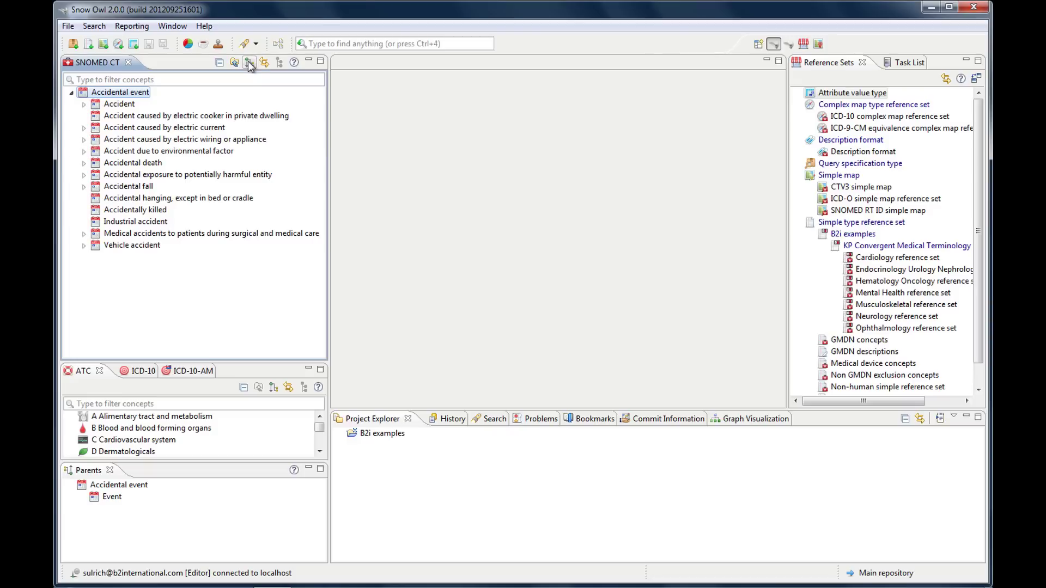
click(232, 65)
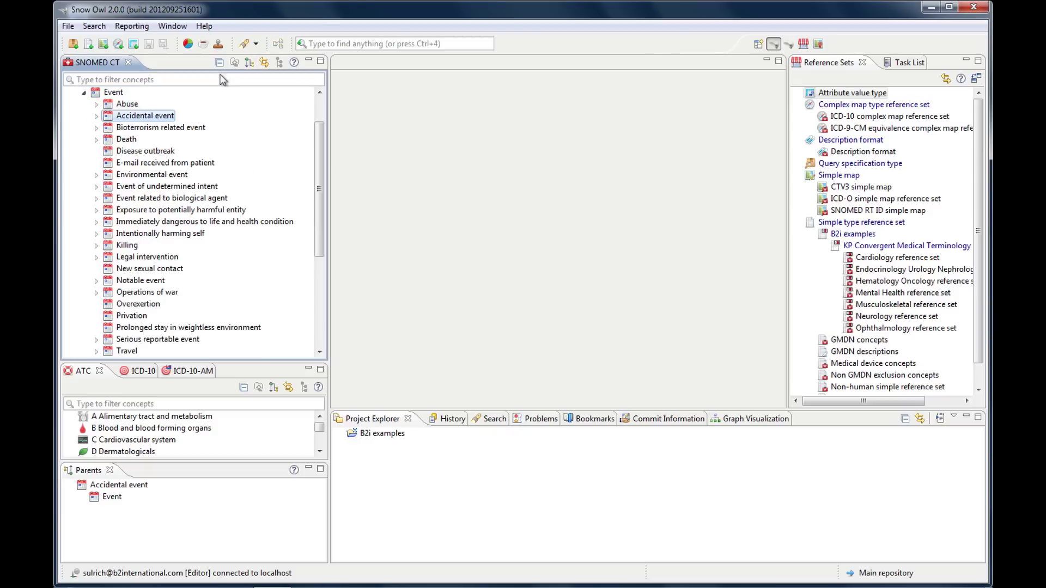
click(220, 65)
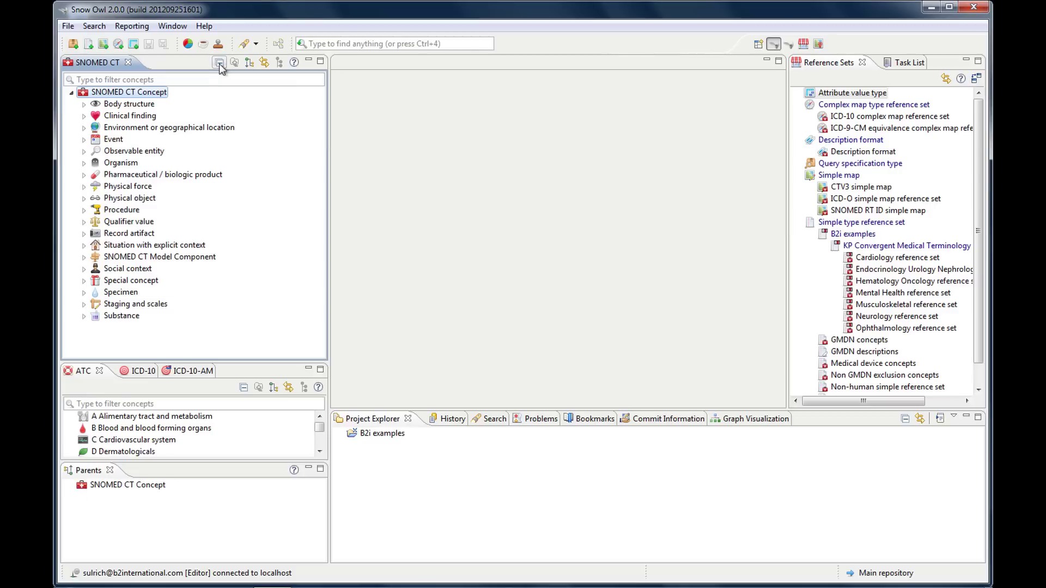
Step: With the concept tree maximised, expand Organism, Clinical finding and Cyanosis, then restore the normal layout
double_click(98, 64)
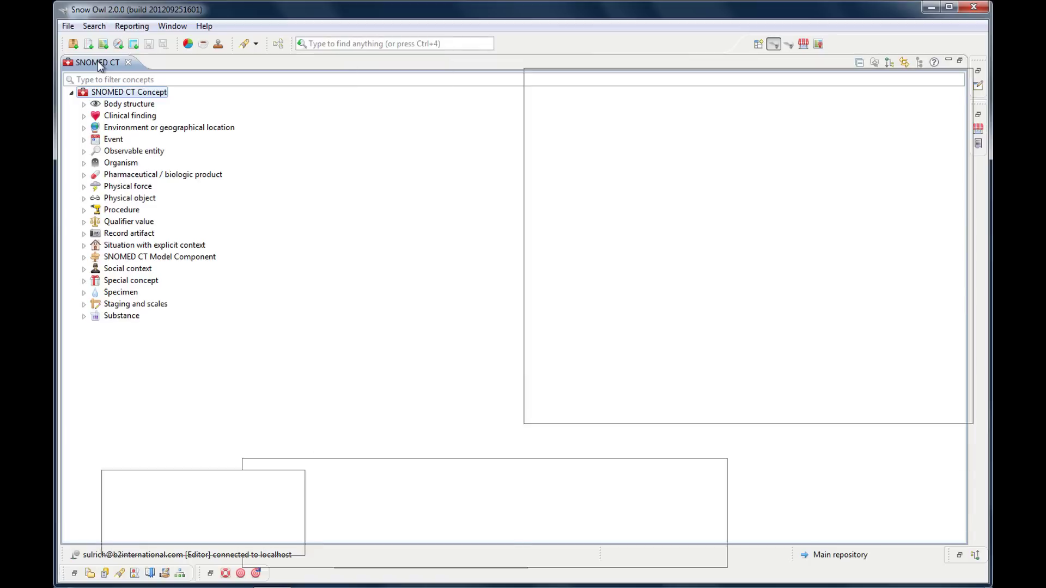
click(84, 164)
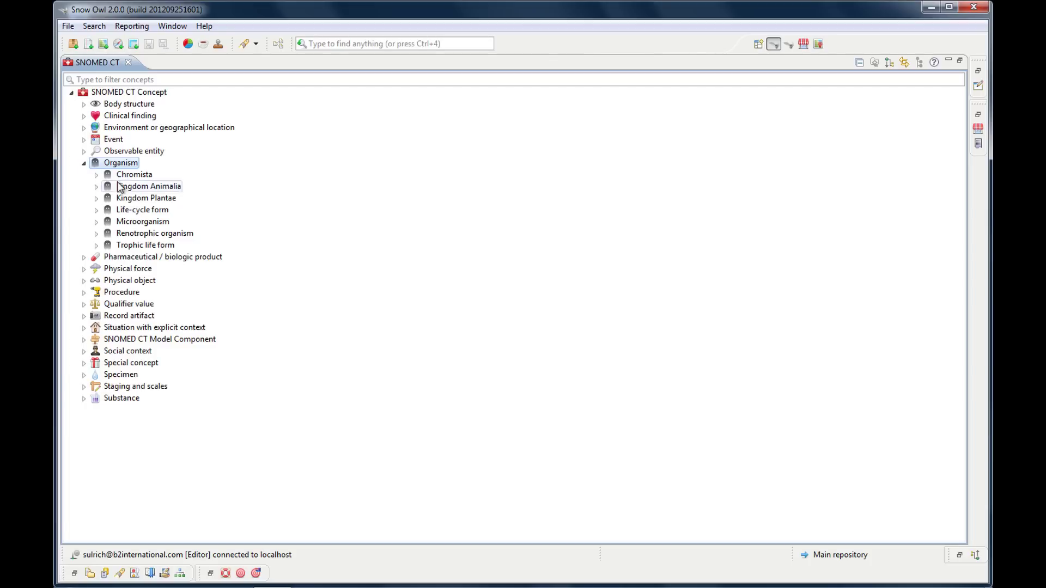
click(84, 116)
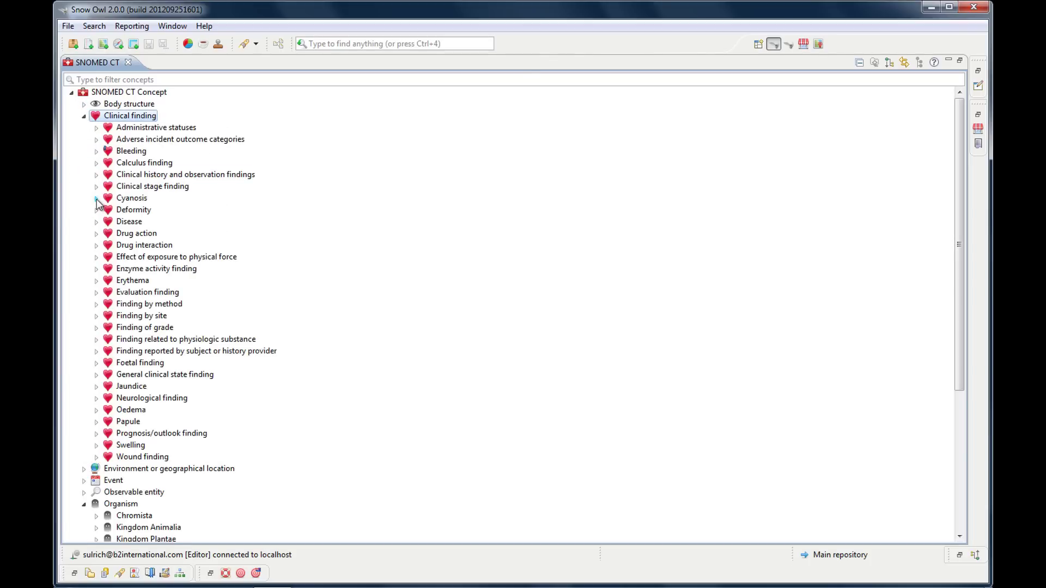
click(96, 199)
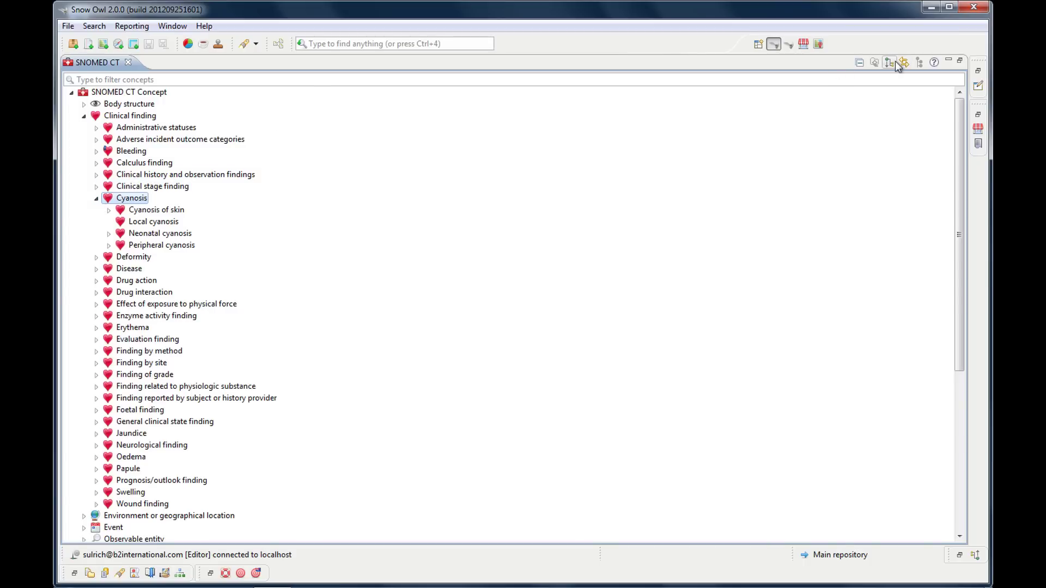
double_click(93, 63)
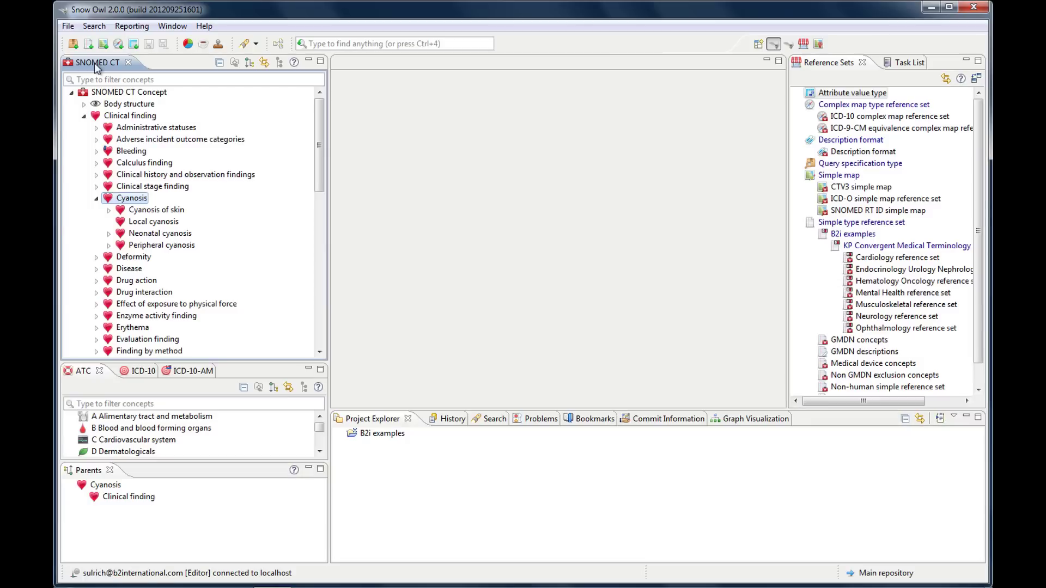
Step: Collapse the concept tree and filter the SNOMED CT concepts on 'puffer fish'
click(219, 63)
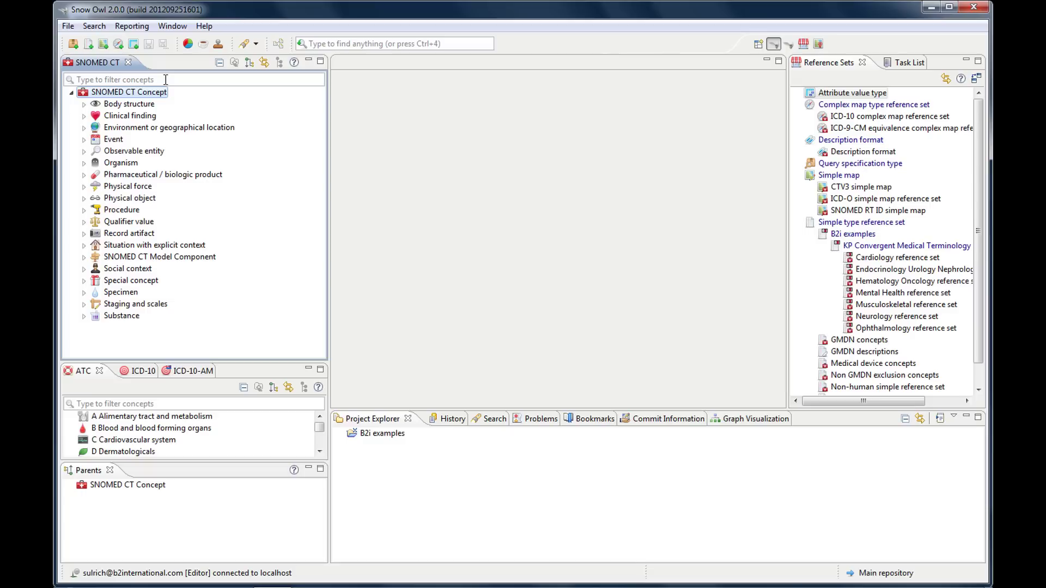
click(97, 80)
text(puffer fi)
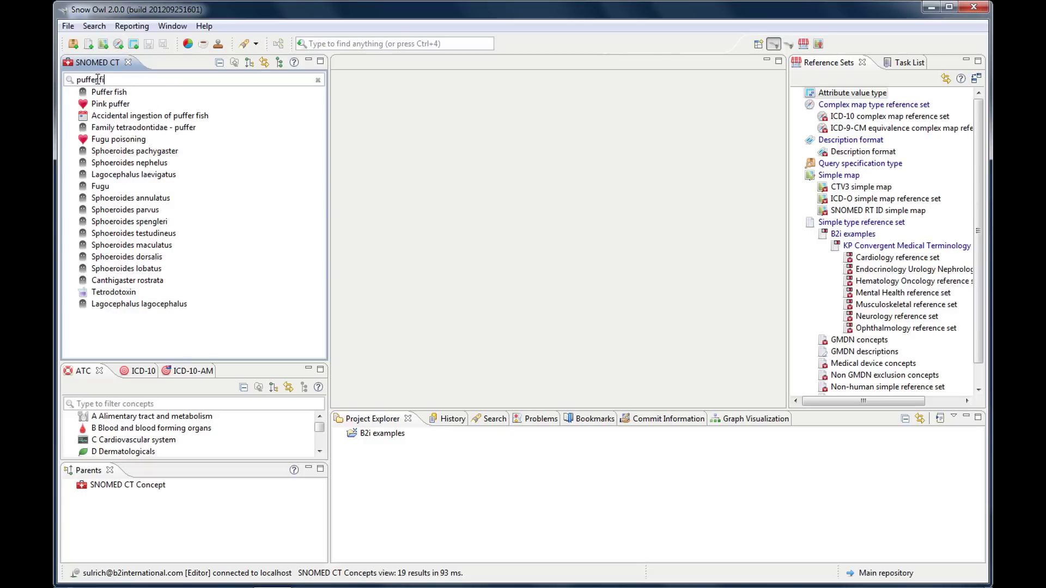
text(sh)
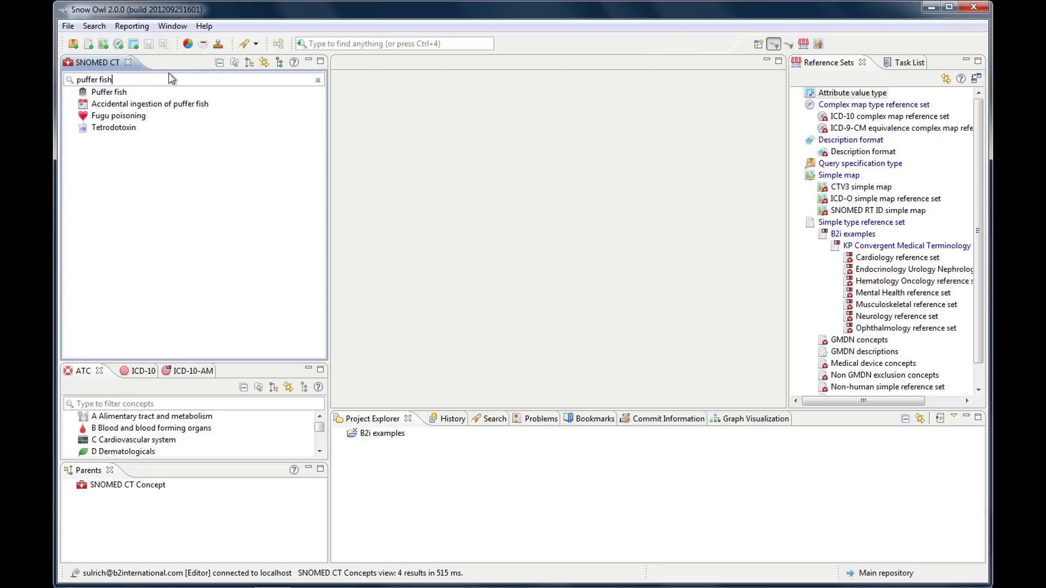
click(279, 62)
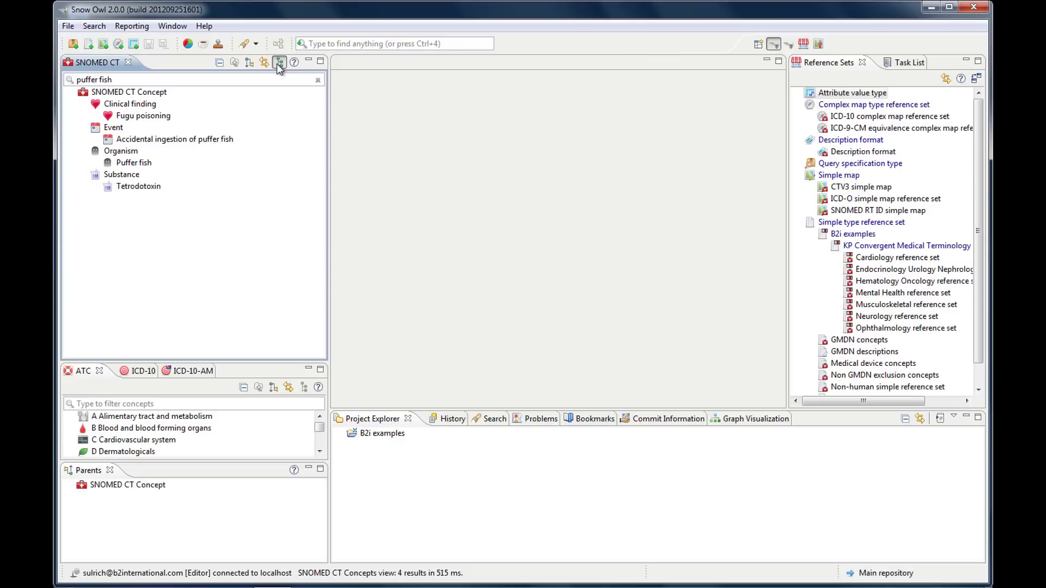
click(278, 63)
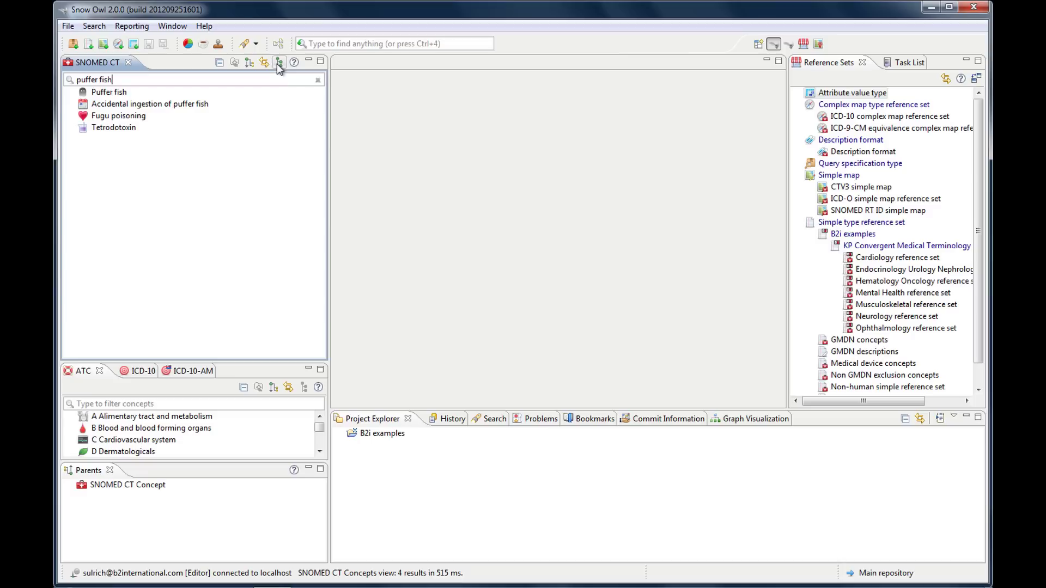
click(278, 63)
click(278, 64)
click(279, 64)
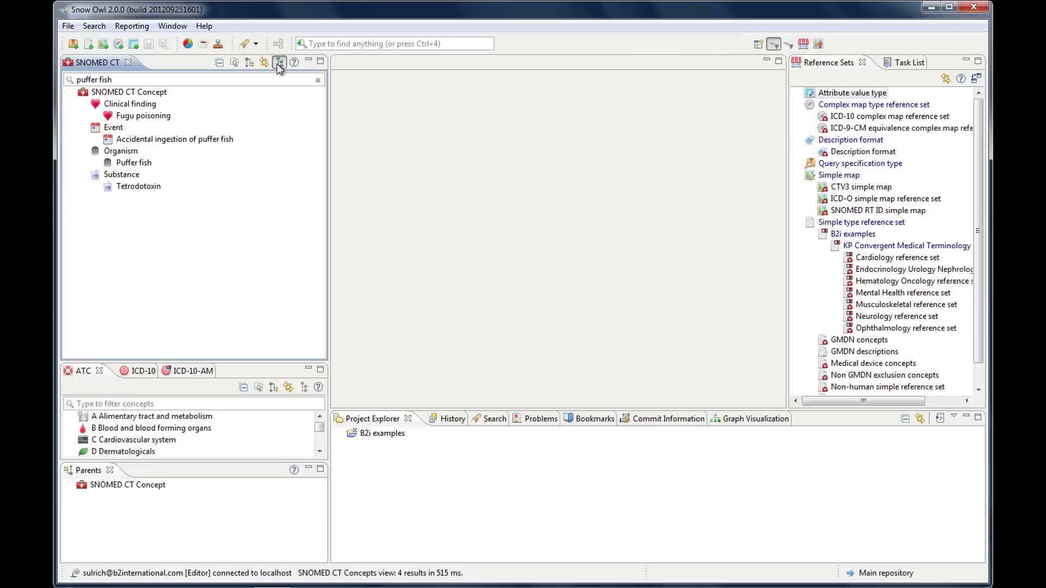
click(279, 63)
key(Tab)
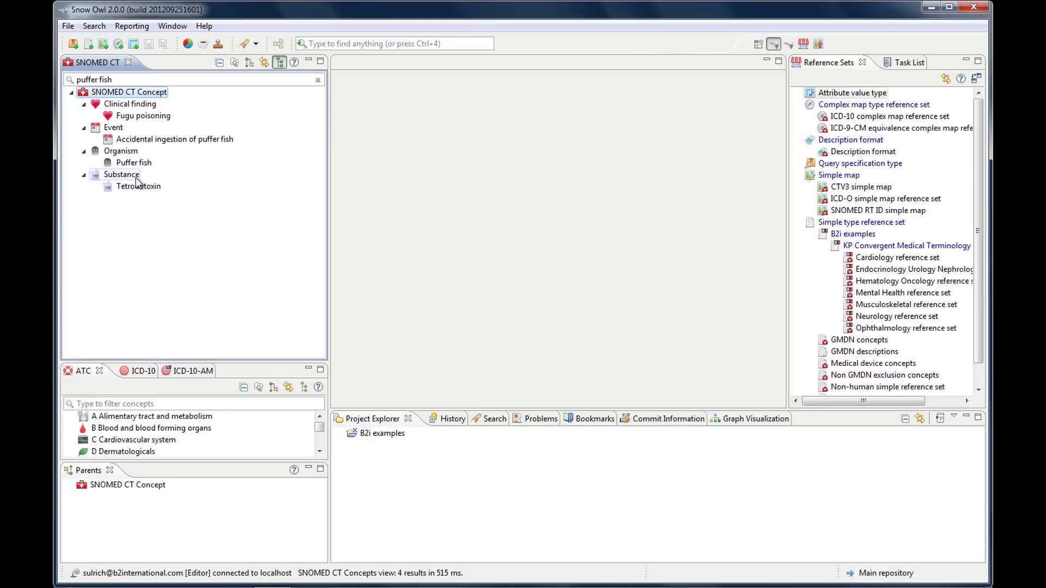
click(277, 66)
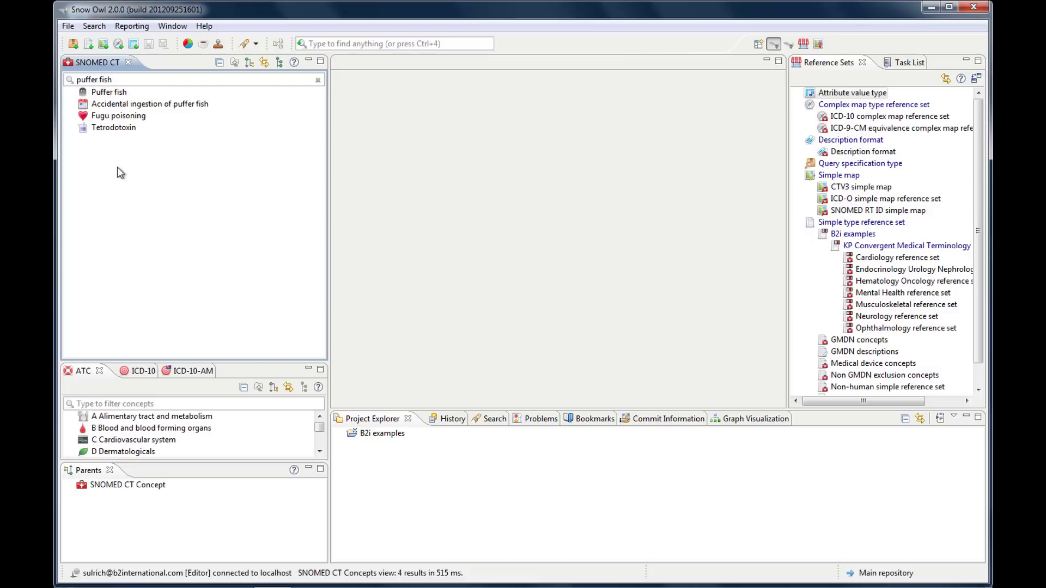
Step: Open Puffer fish and Fugu poisoning in editors, then bring the Puffer fish editor forward
double_click(109, 93)
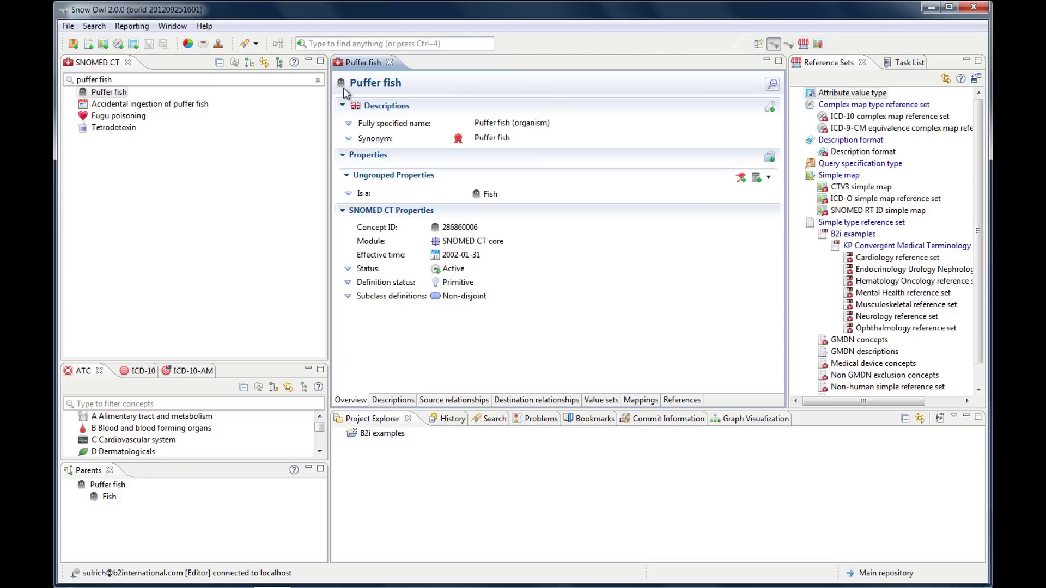
double_click(116, 116)
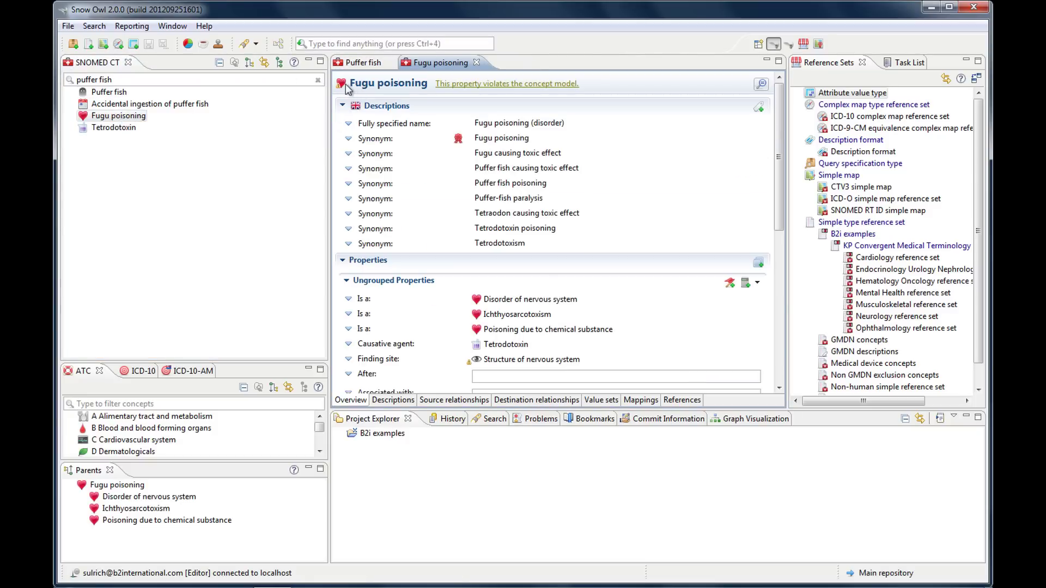
click(349, 63)
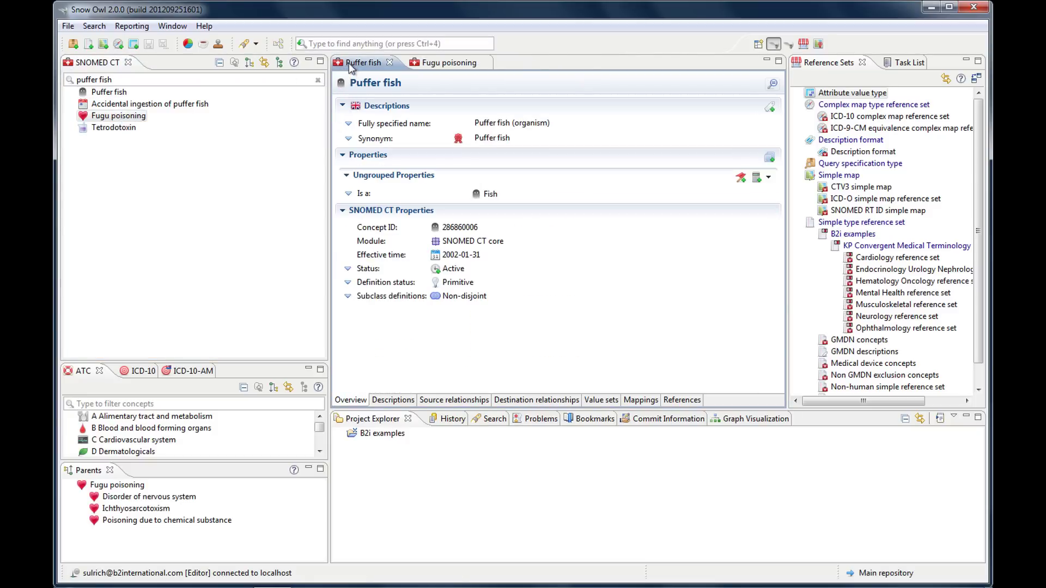
Step: Search all terminologies for 'puffer fish', open the result, clear the search, and return to SNOMED CT results
click(316, 45)
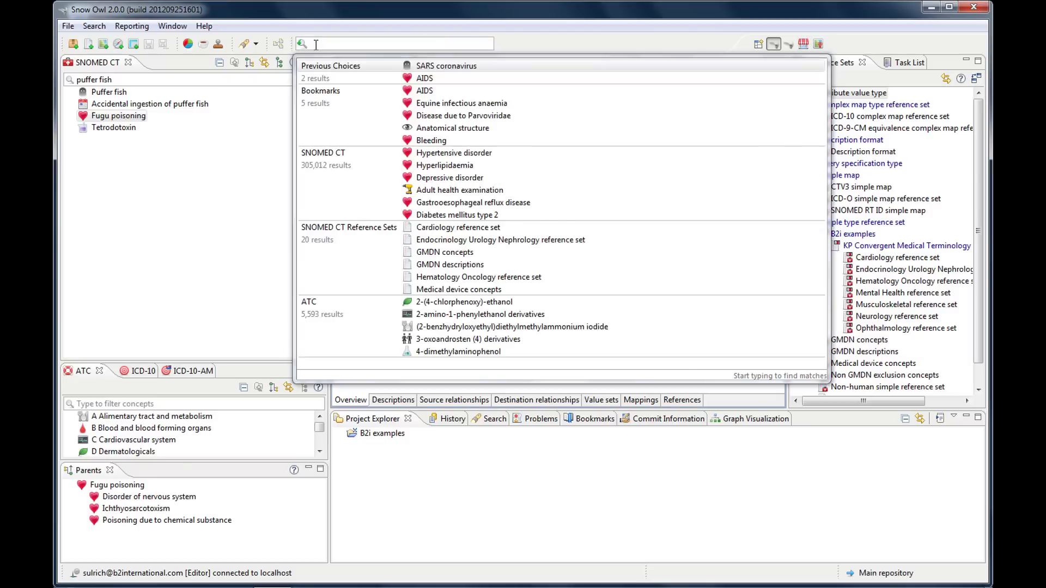
text(puffer fish)
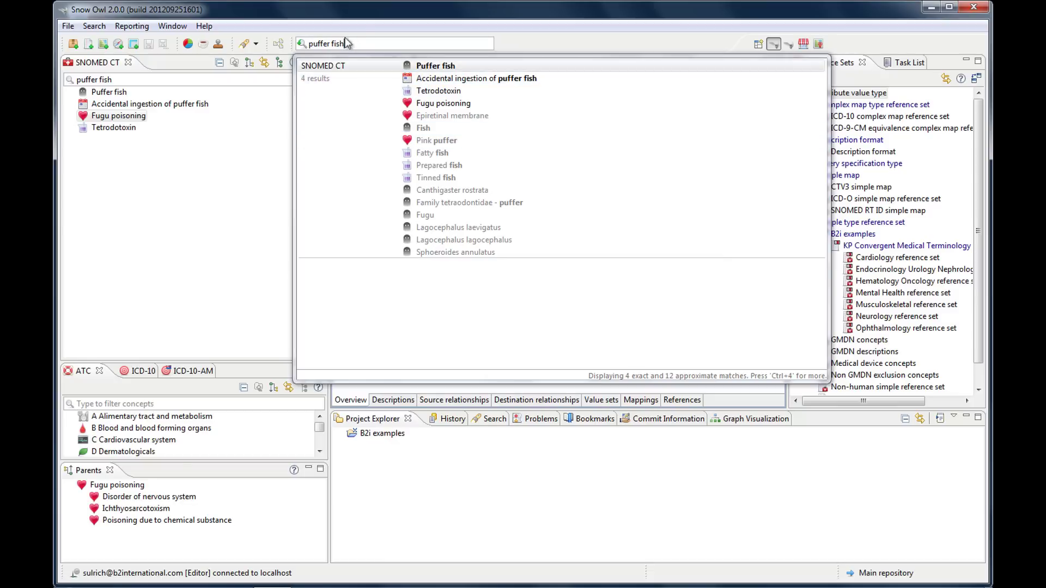
key(Return)
key(ctrl+a)
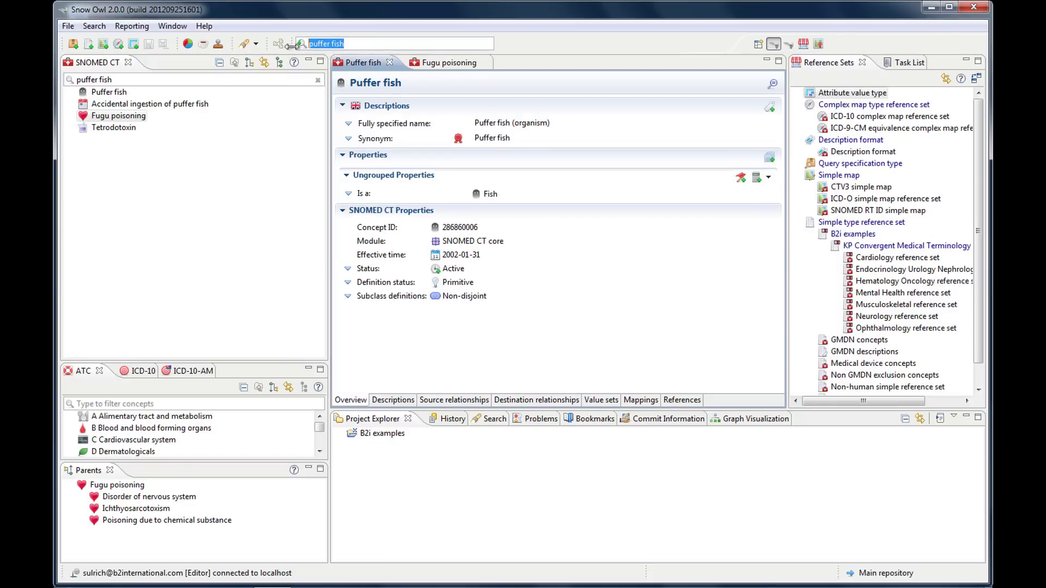
key(BackSpace)
click(240, 140)
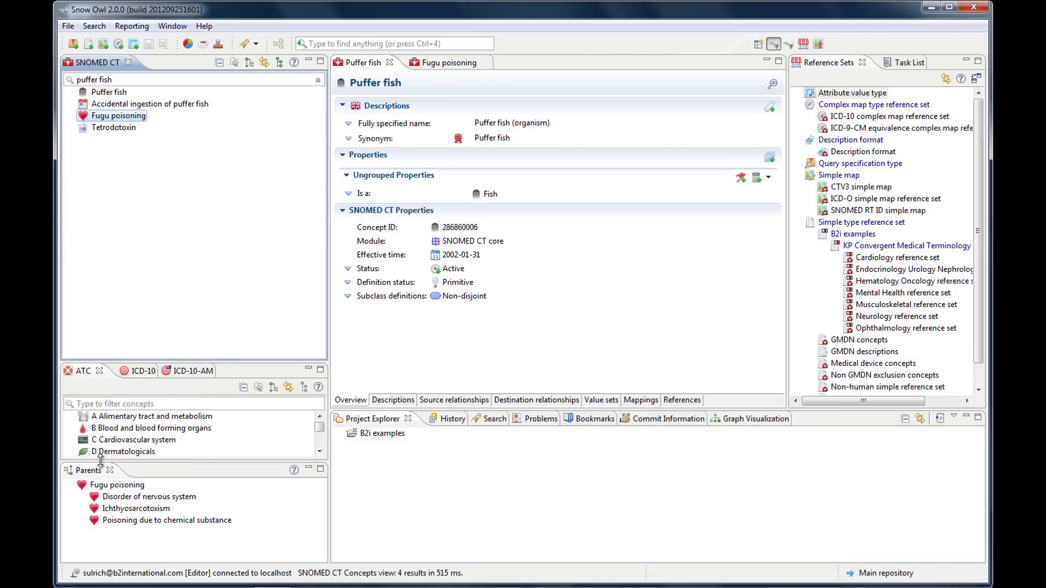
Step: Maximise the Parents view and expand Ichthyosarcotoxism's ancestry through Fish poisoning, Poisoning and Disease to SNOMED CT Concept
drag(100, 462, 116, 391)
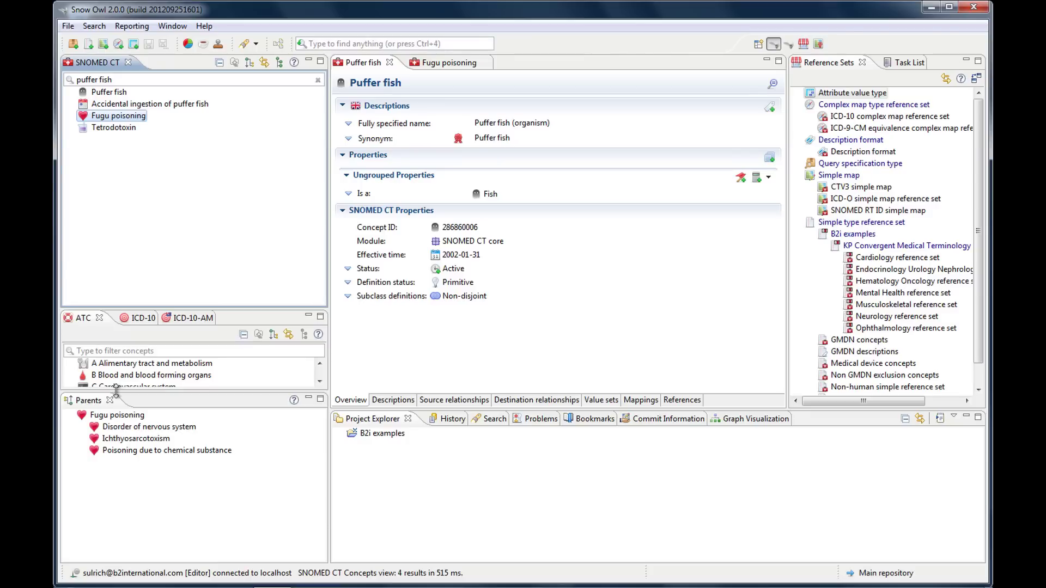
double_click(87, 401)
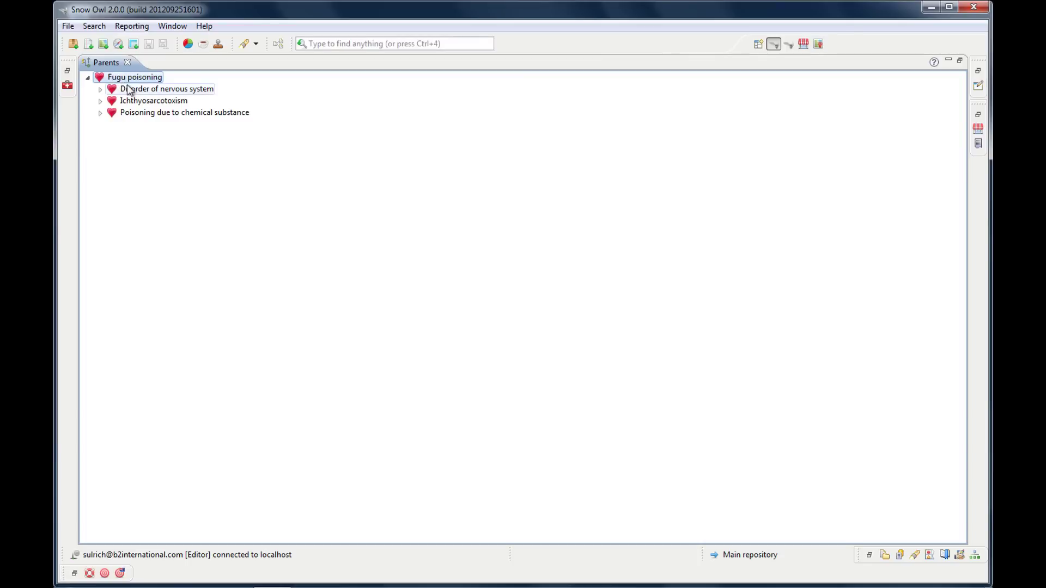
click(100, 100)
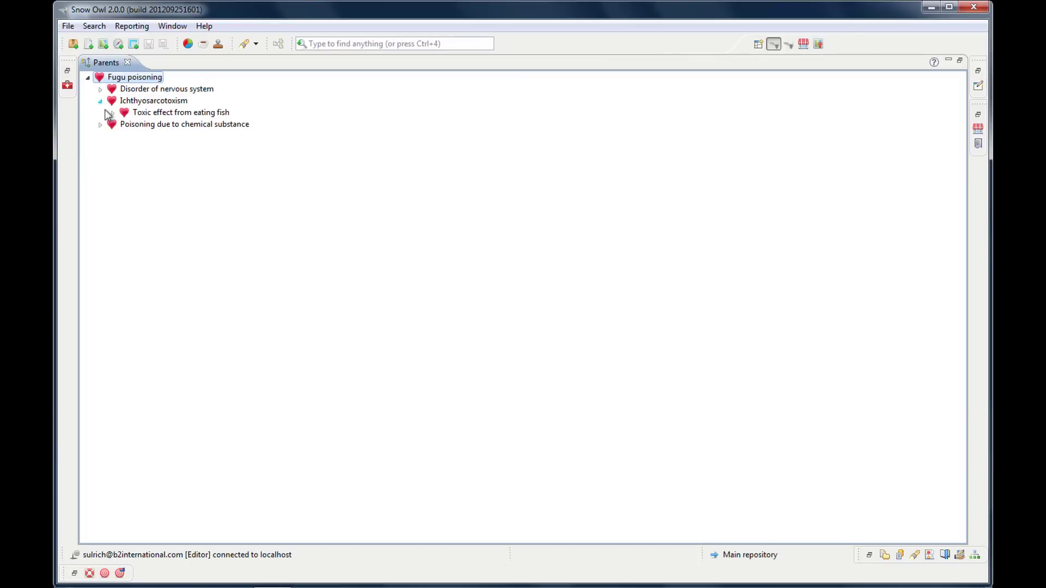
click(113, 113)
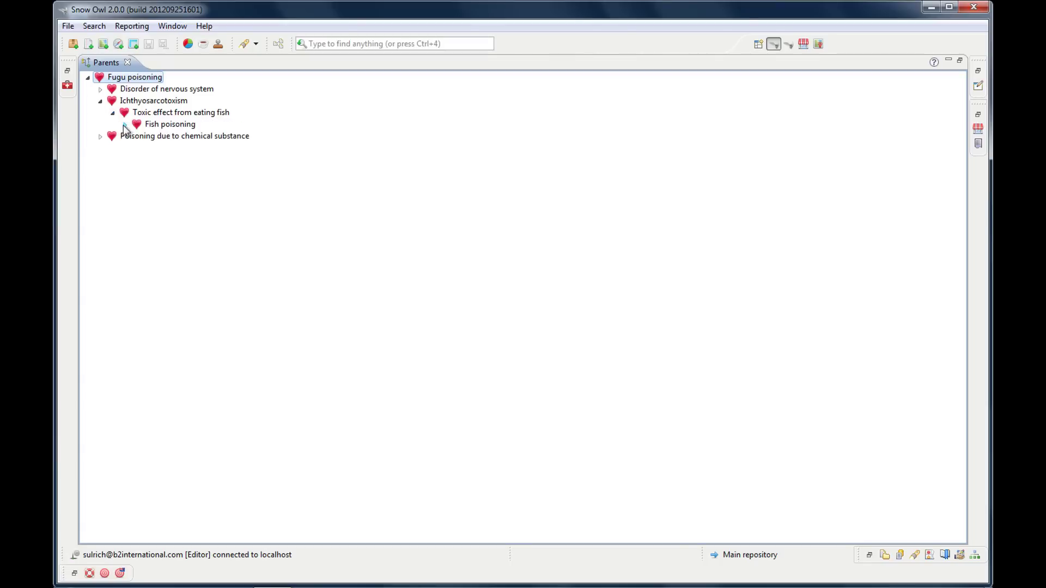
click(125, 125)
click(137, 137)
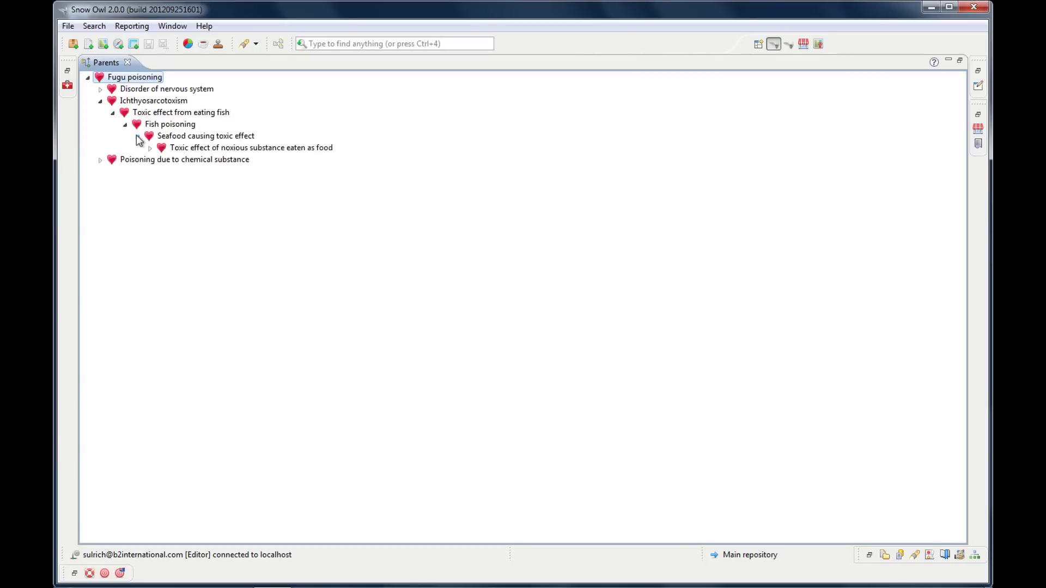
click(151, 148)
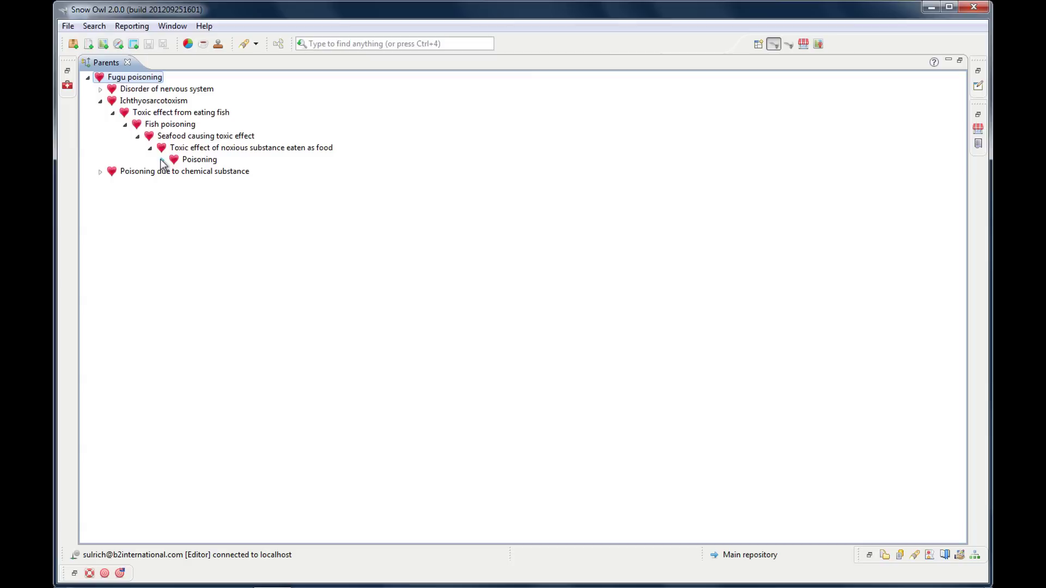
click(162, 161)
click(174, 173)
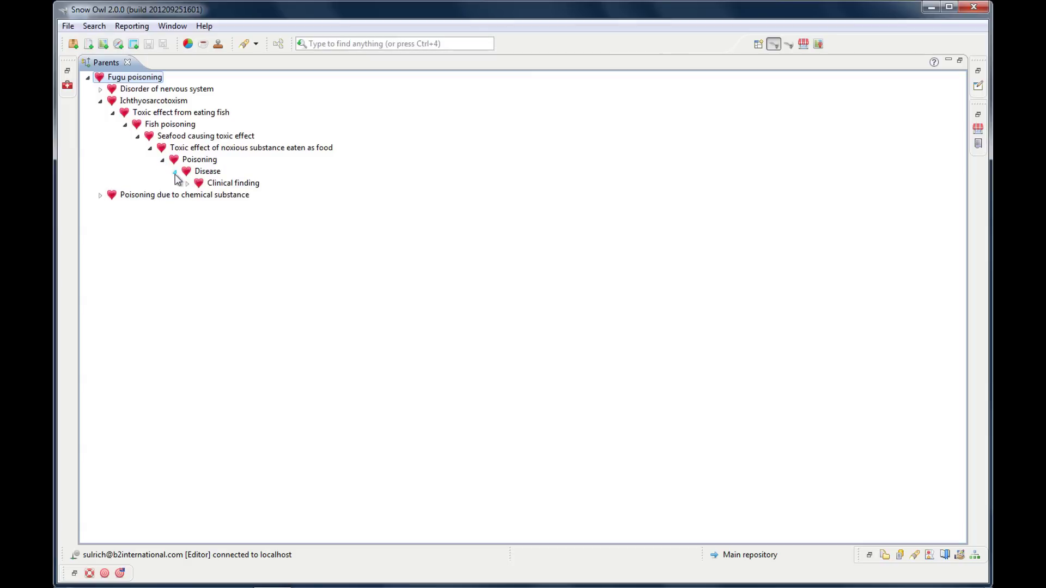
click(187, 183)
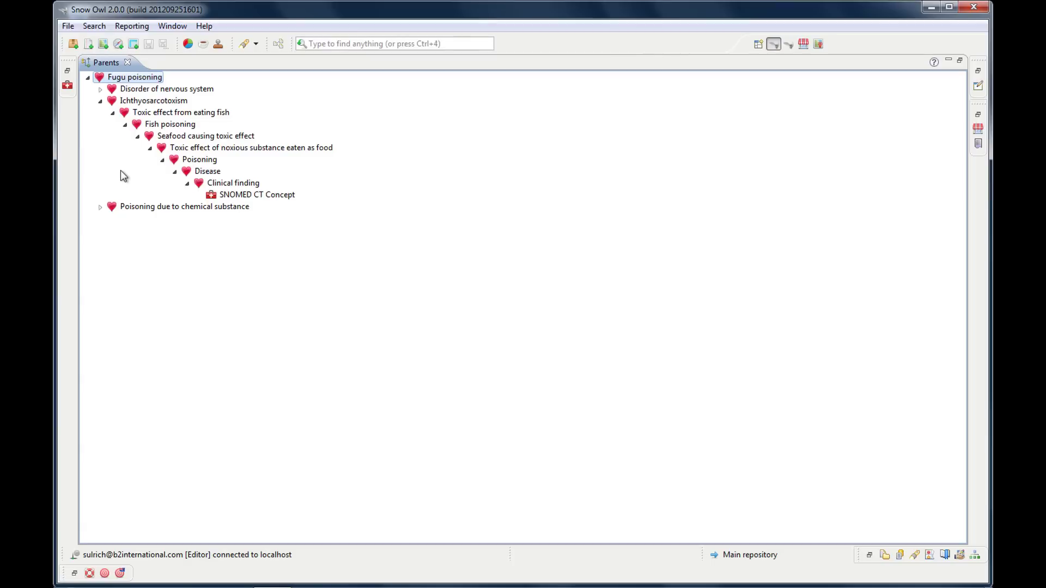
Step: Restore the layout and view the parents of Puffer fish, Accidental ingestion of puffer fish, and Tetrodotoxin
double_click(100, 64)
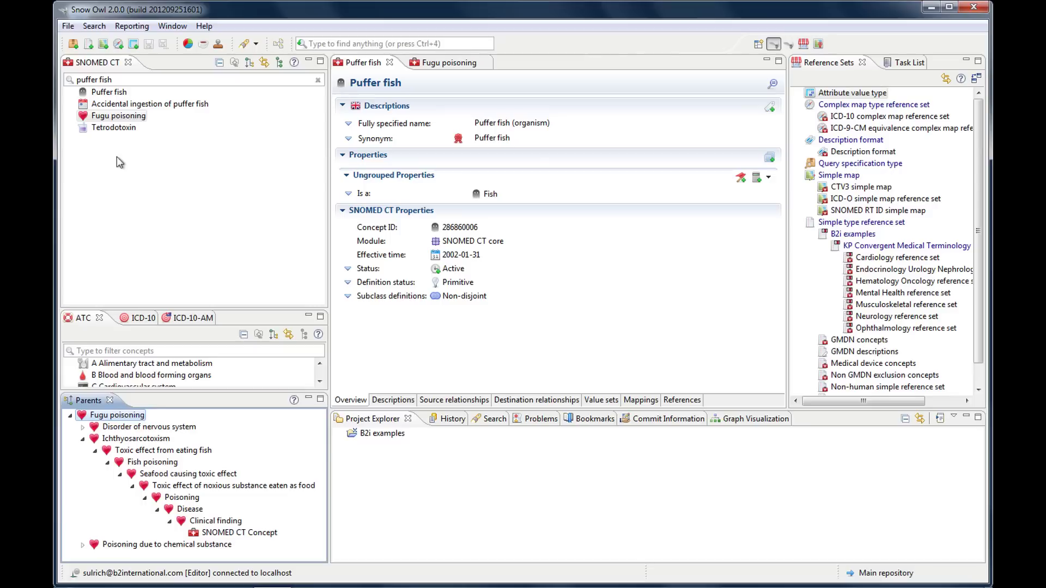
click(108, 92)
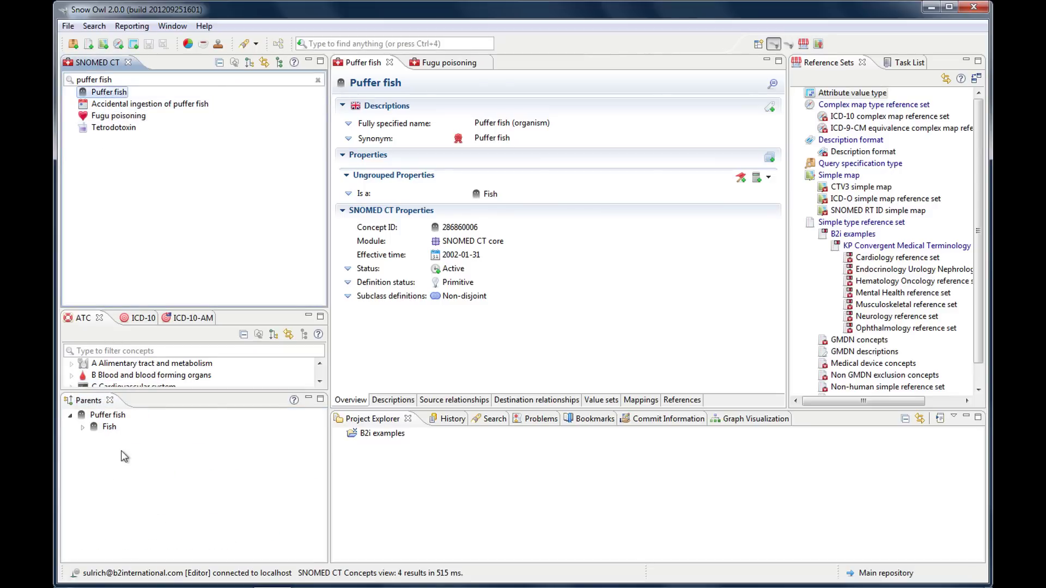
click(162, 106)
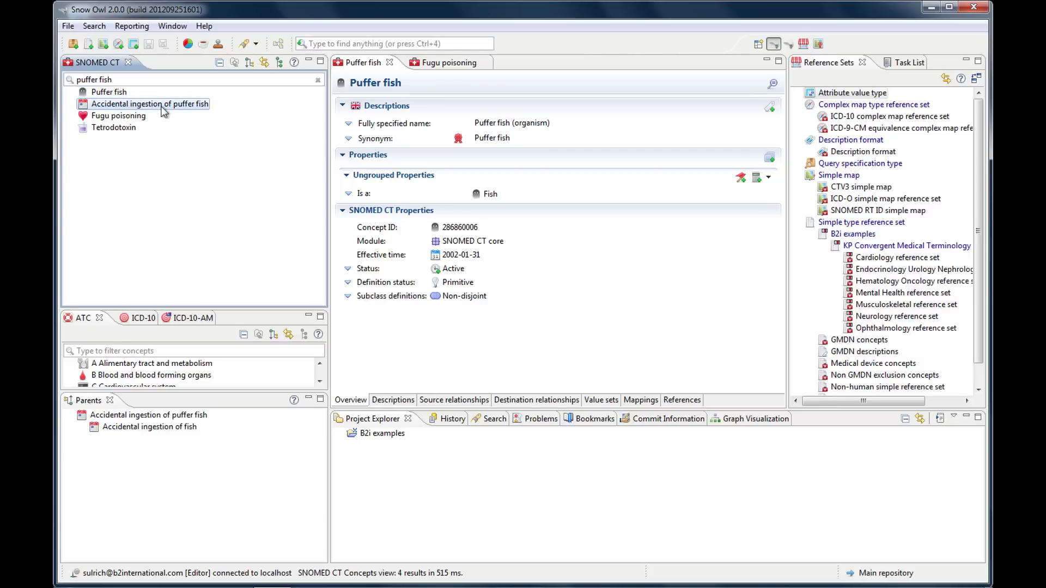
click(123, 132)
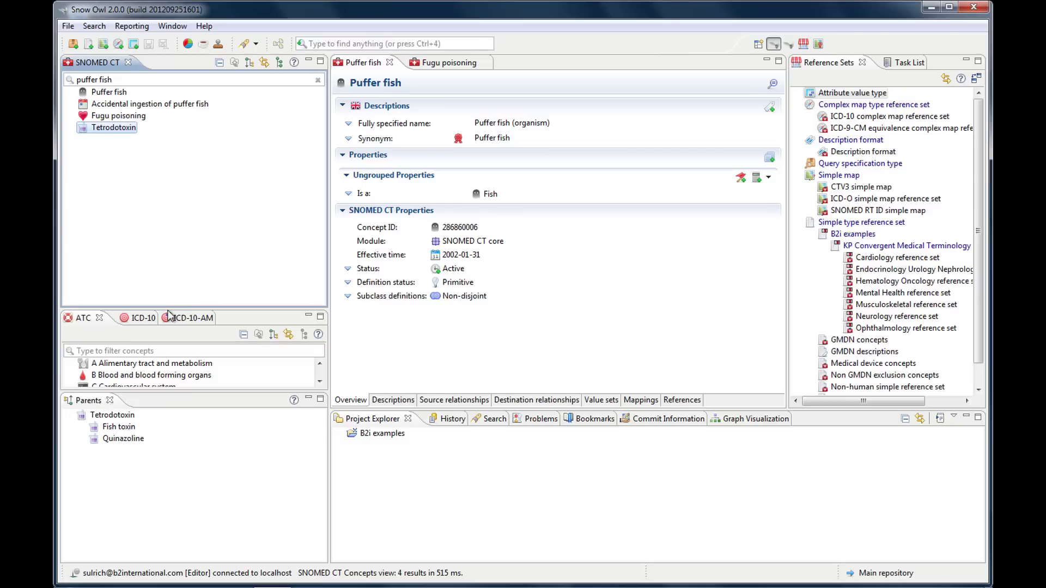
Step: Enlarge the ATC view, expand D01 Antifungals under D Dermatologicals, set it as root, then collapse back
drag(167, 309, 183, 163)
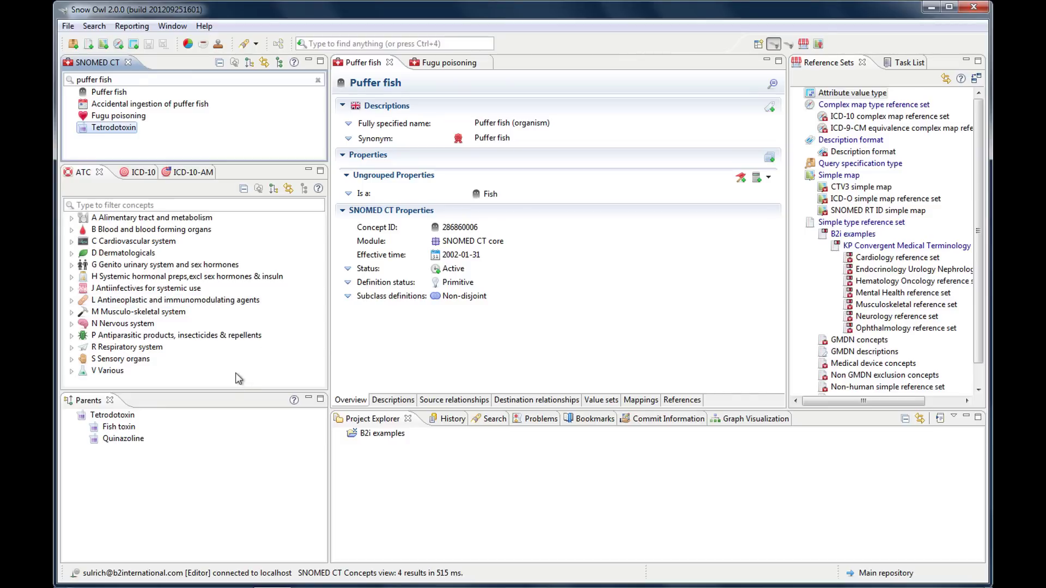
double_click(75, 253)
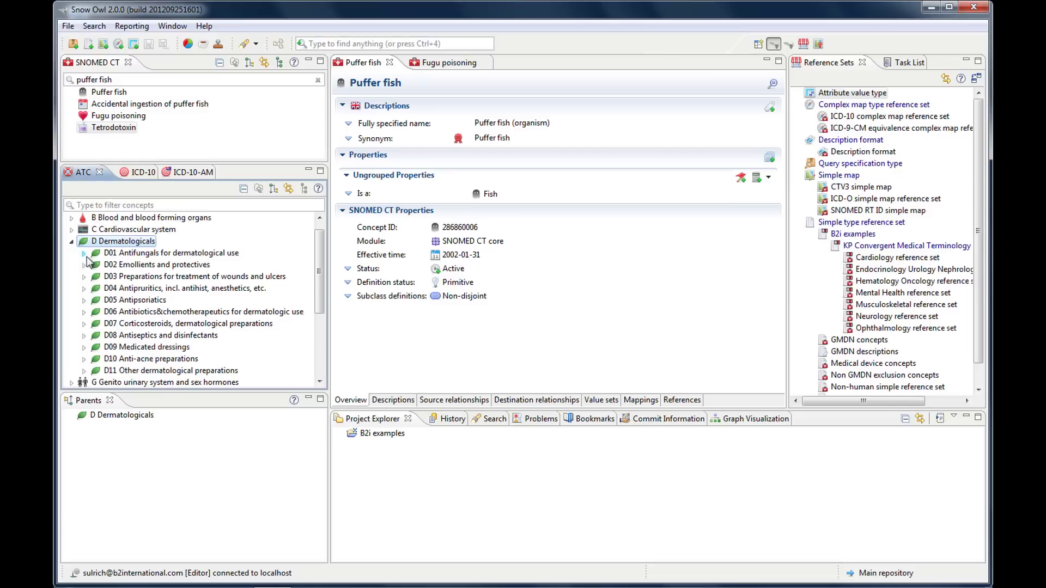
click(84, 254)
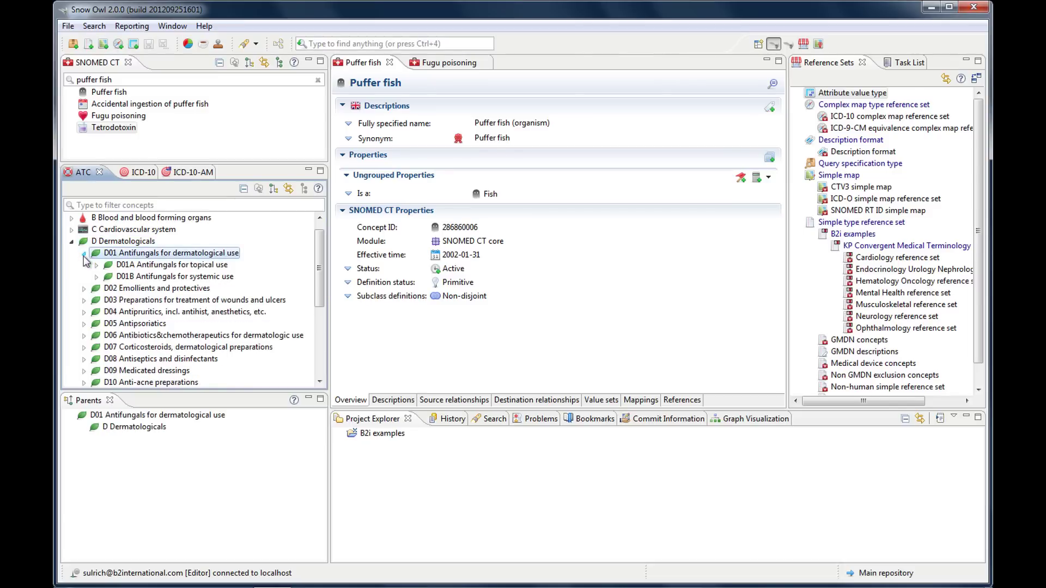
click(84, 254)
click(84, 254)
click(273, 190)
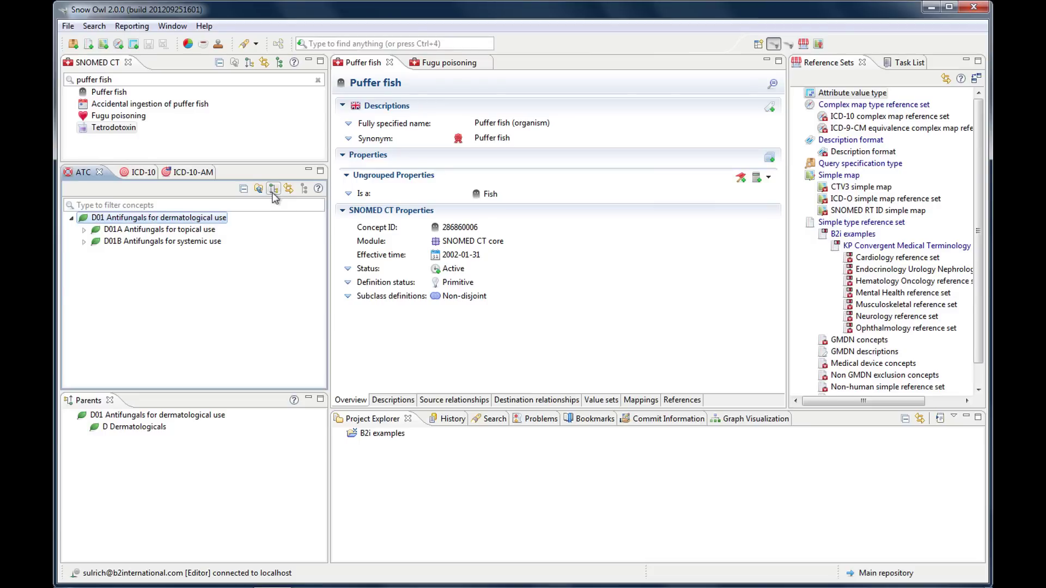
click(259, 190)
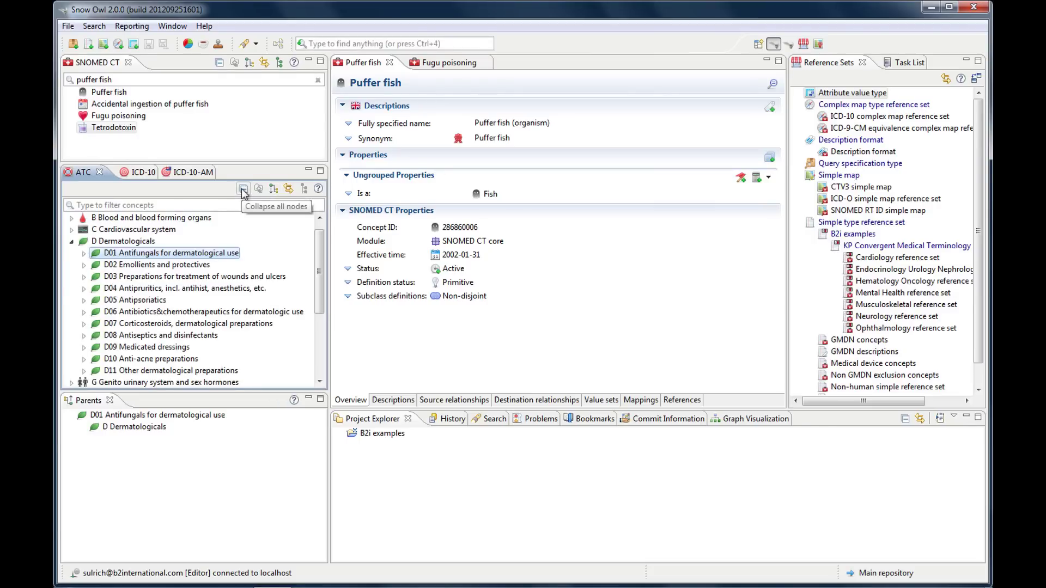
click(244, 189)
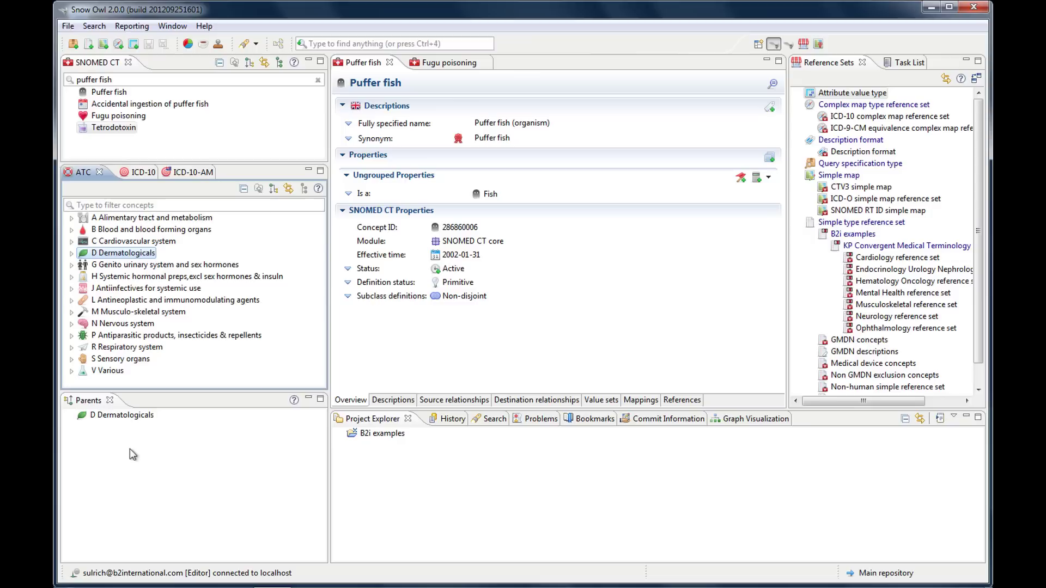
Step: Expand D Dermatologicals and D02, checking the parents of D02A and D02 Emollients and protectives
click(72, 254)
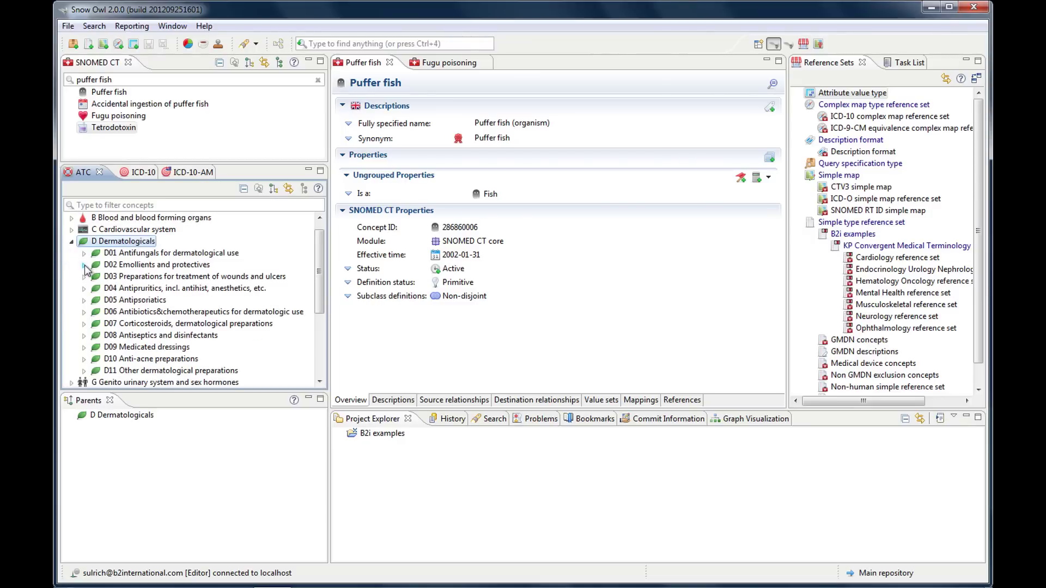
click(83, 265)
click(124, 277)
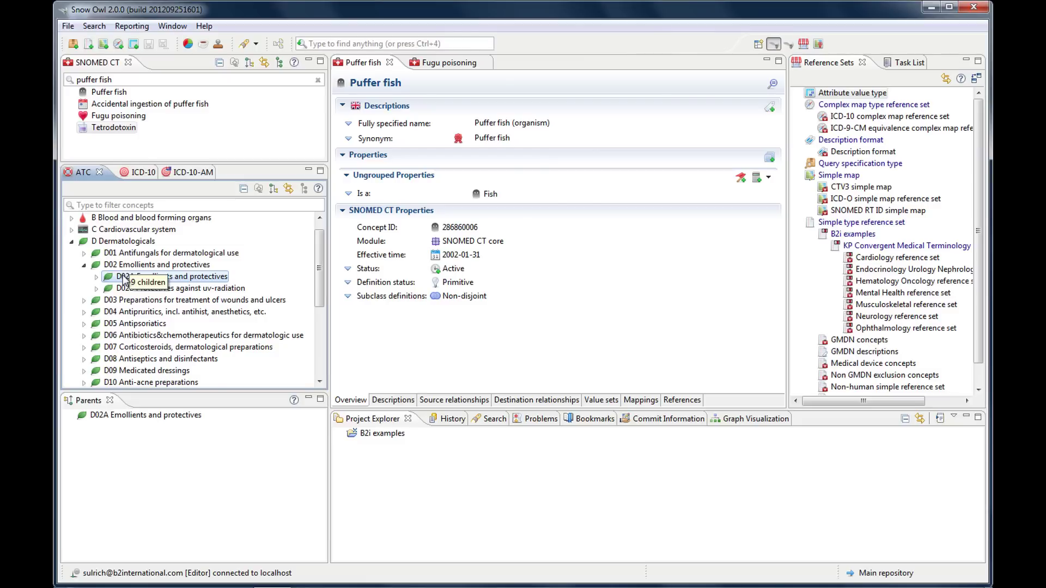
click(125, 266)
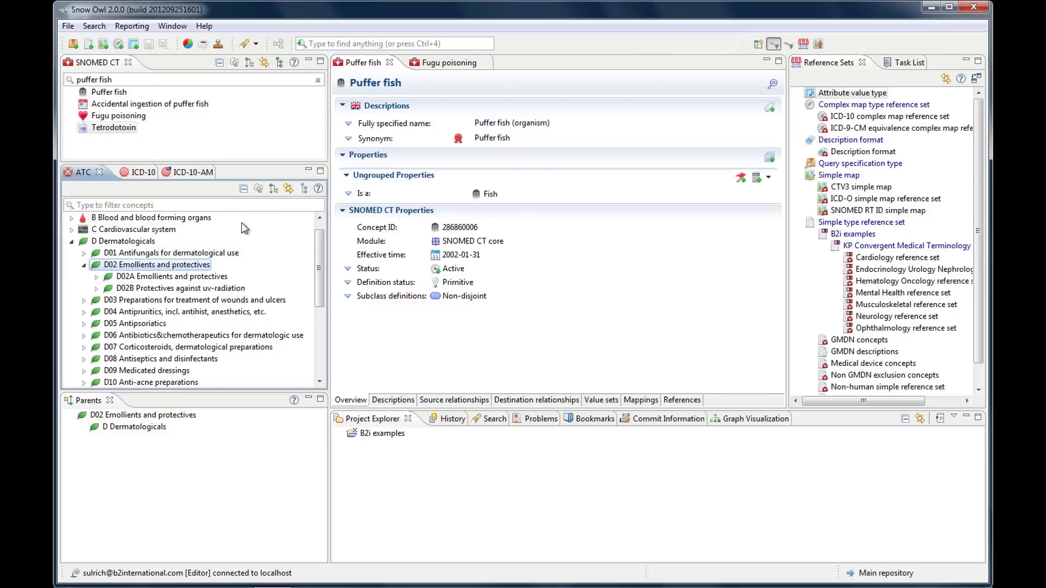
Step: Open D02 Emollients and protectives in its own editor, then refocus the SNOMED CT concept results
double_click(180, 267)
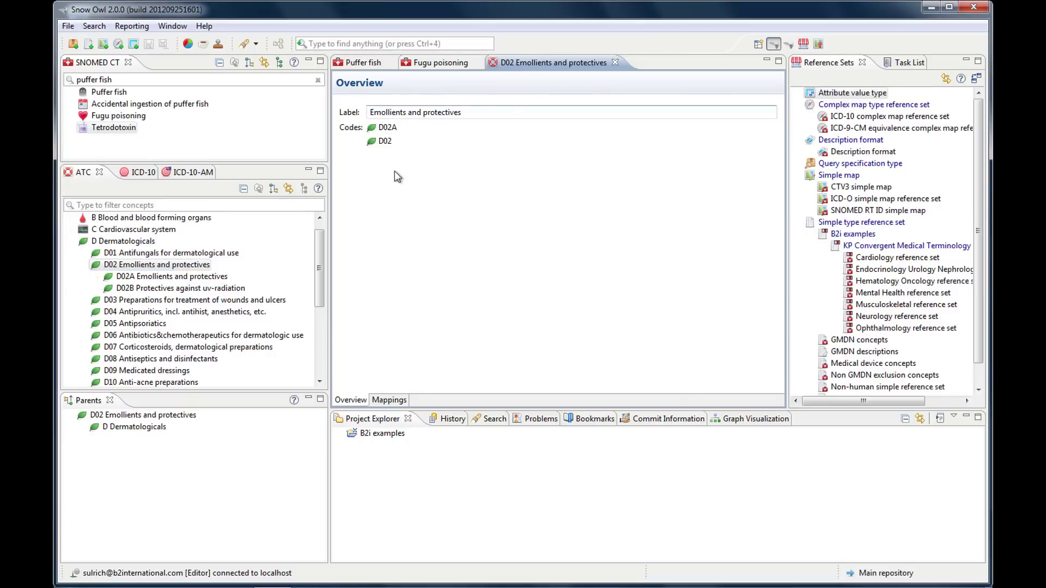
click(273, 110)
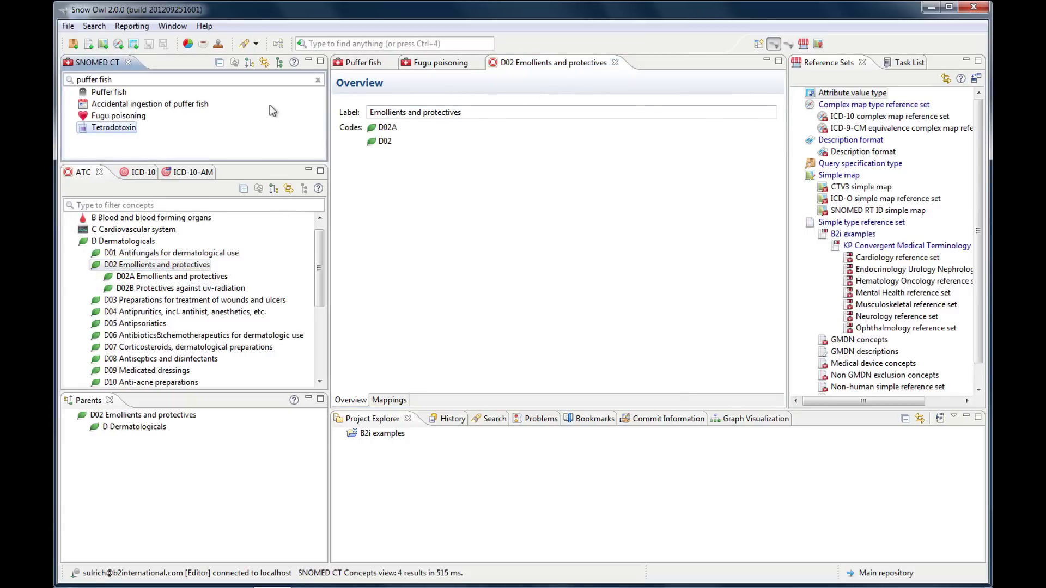
Step: Bring Fugu poisoning's editor forward and enlarge the SNOMED CT tree to show it among nervous system disorders
click(426, 65)
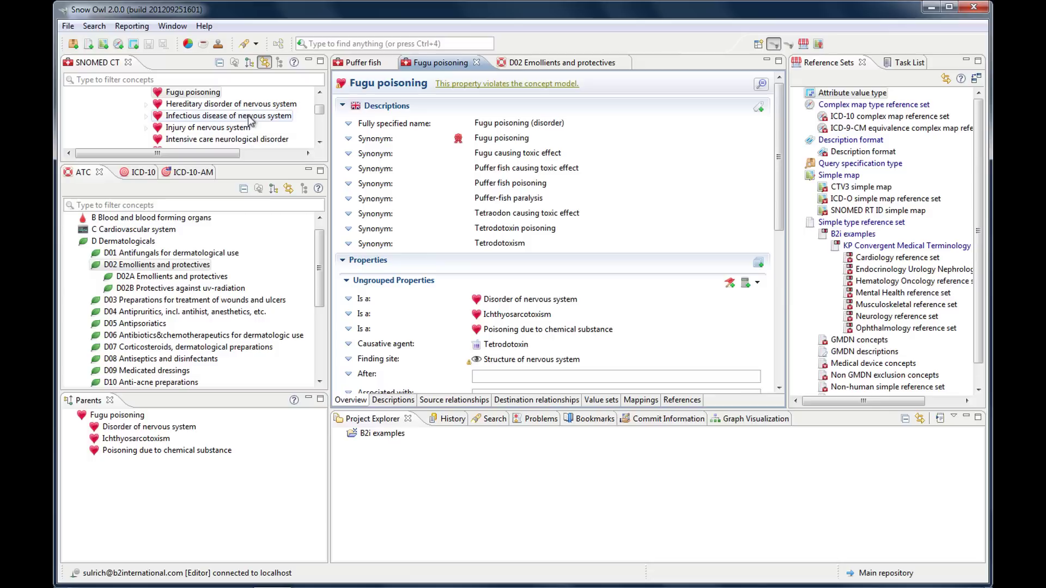
drag(250, 164, 237, 337)
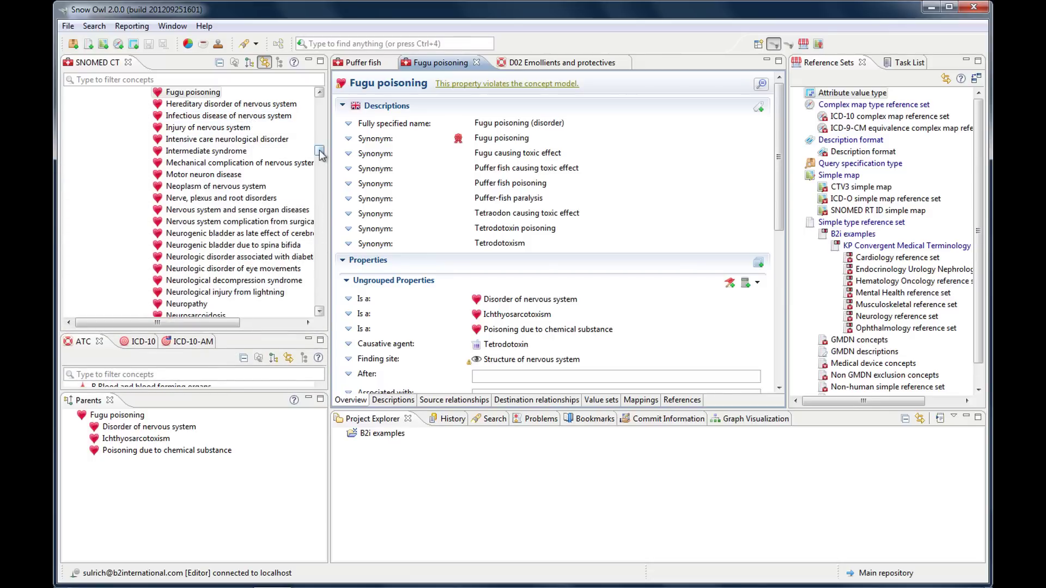
drag(319, 146, 320, 129)
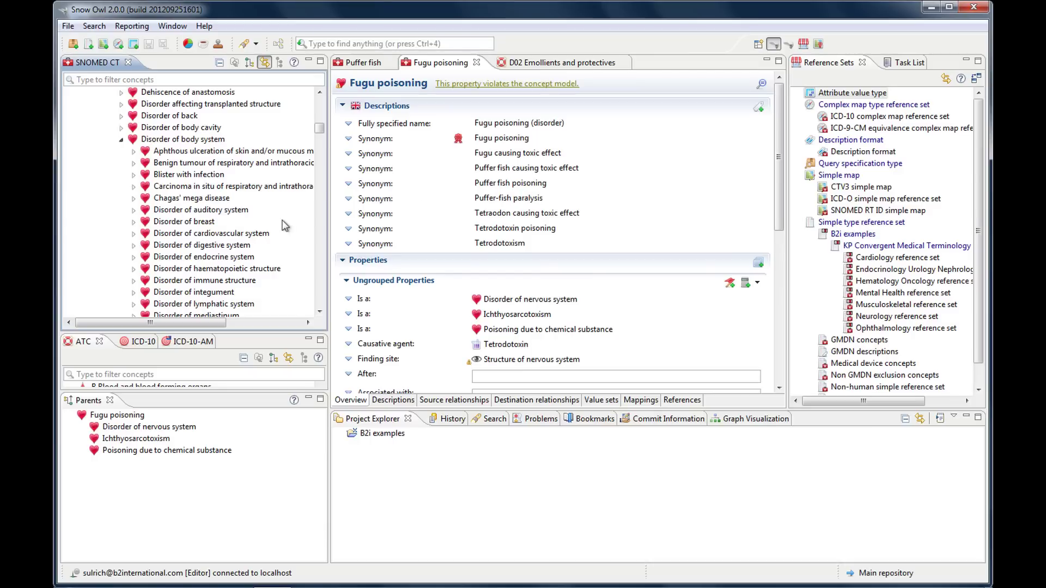
drag(320, 129, 322, 143)
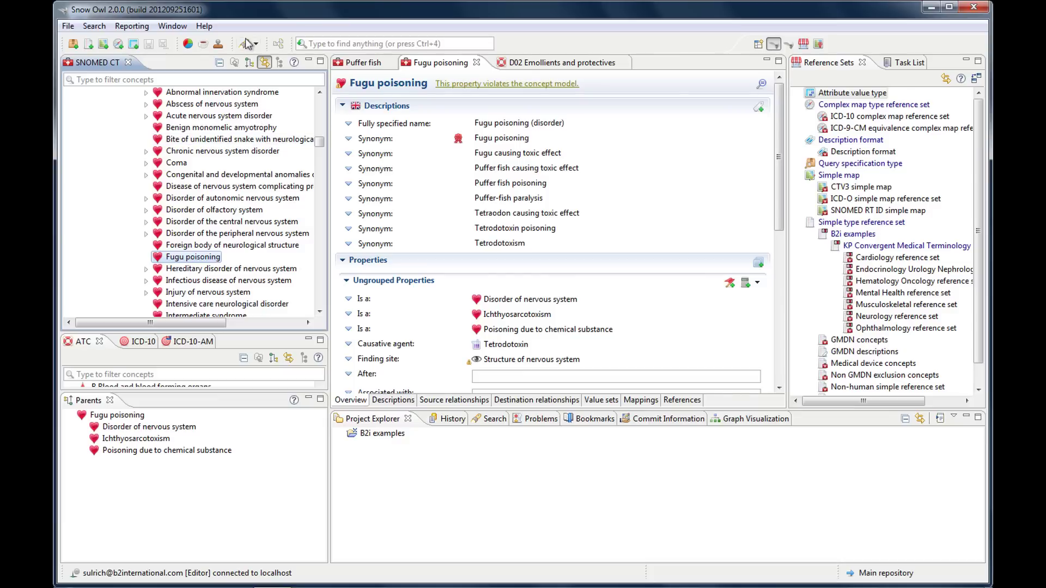
Step: Maximize and restore the SNOMED CT view, then bring the Puffer fish editor to the front
double_click(101, 62)
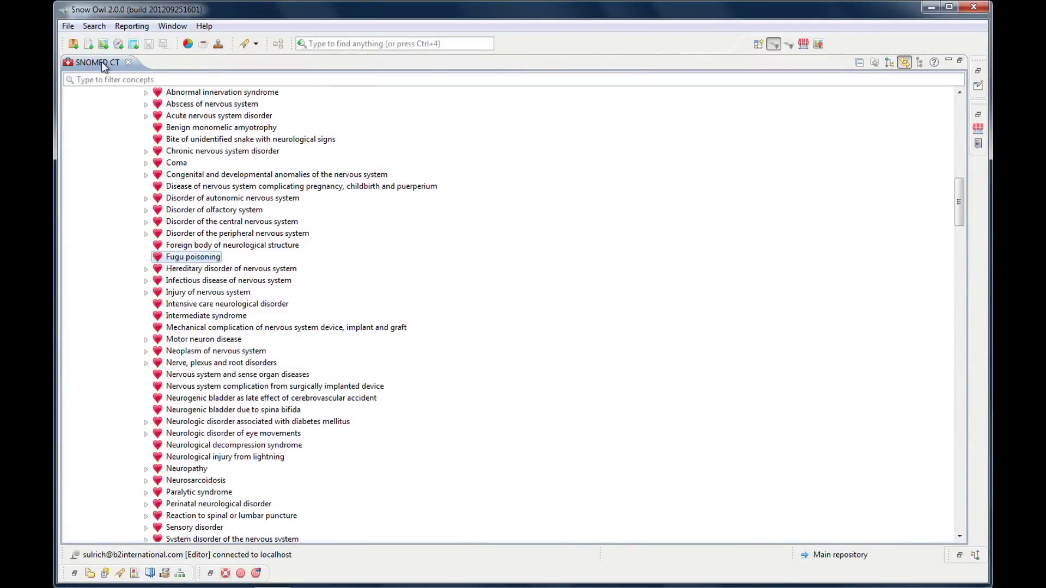
double_click(102, 62)
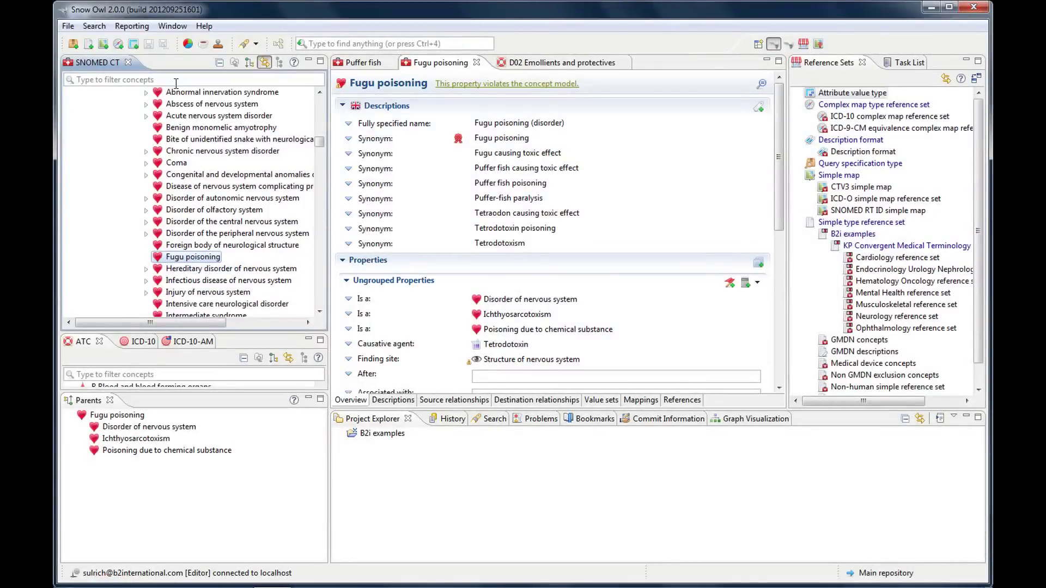
click(366, 68)
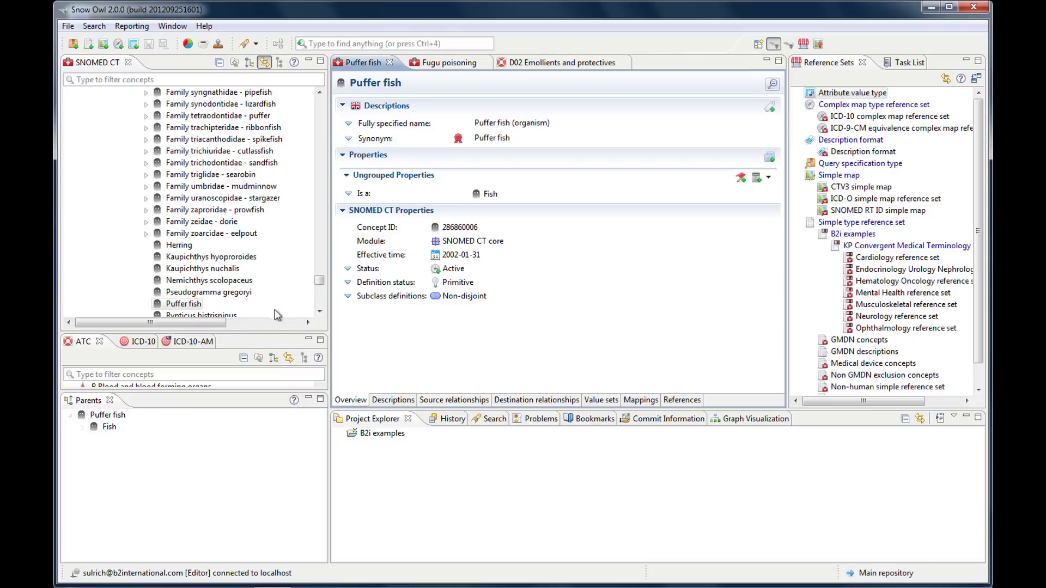
Step: Enlarge the ATC tree to show D Dermatologicals and toggle Link with Editor in the SNOMED CT and ATC views
drag(242, 330, 255, 200)
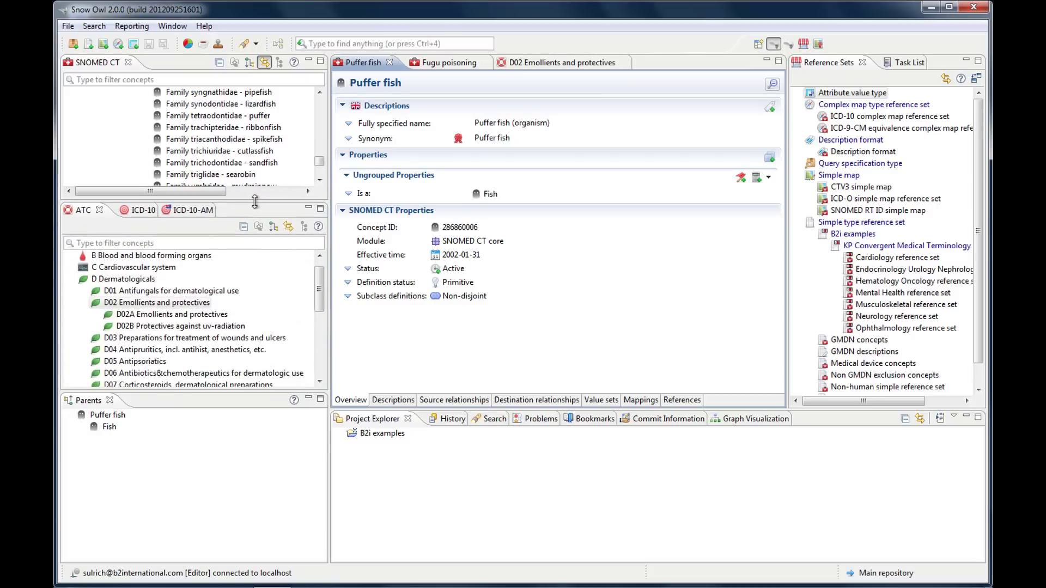
click(539, 63)
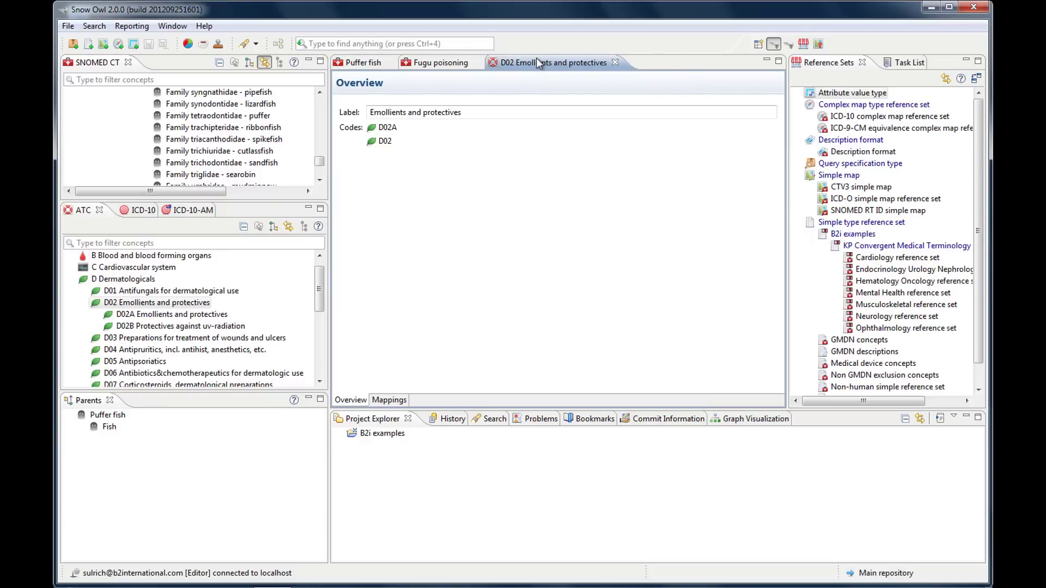
click(263, 65)
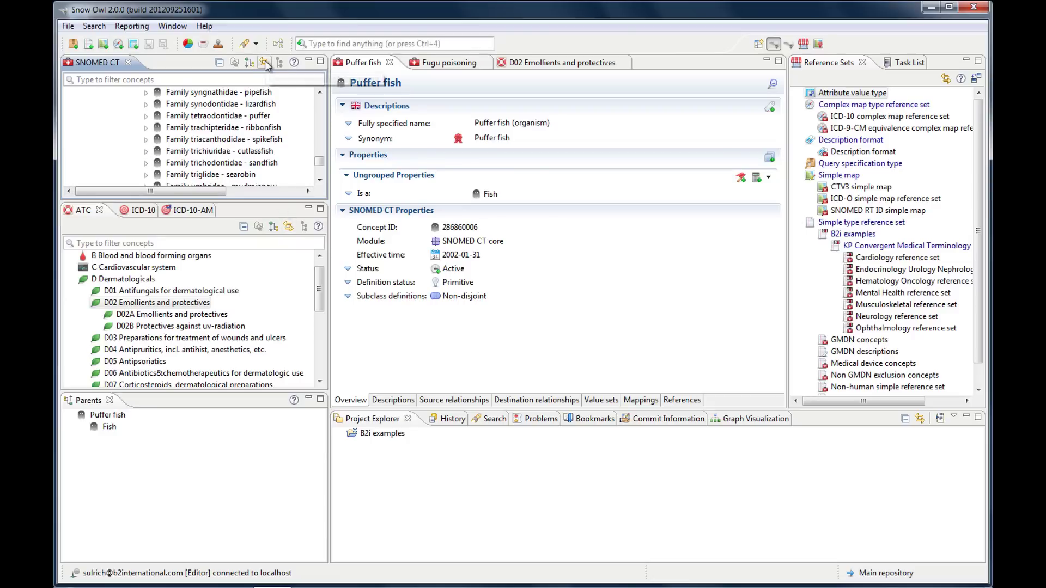
click(266, 64)
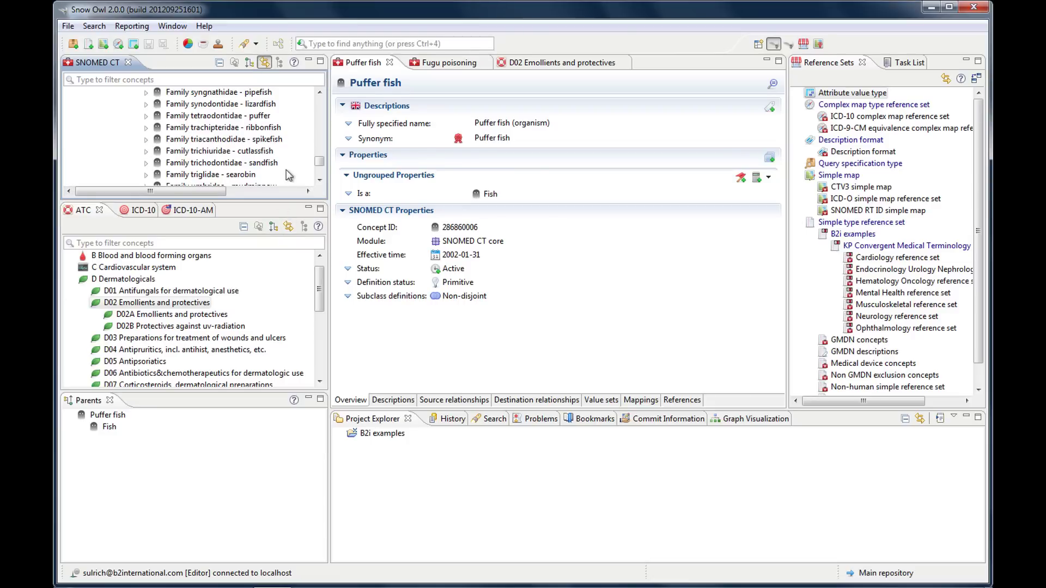
click(267, 64)
click(524, 65)
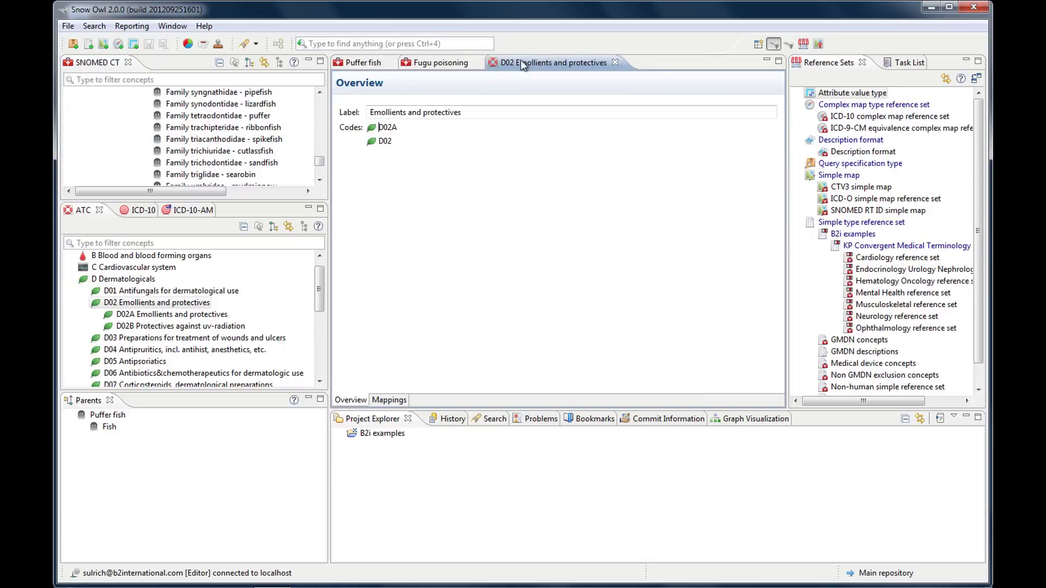
click(288, 227)
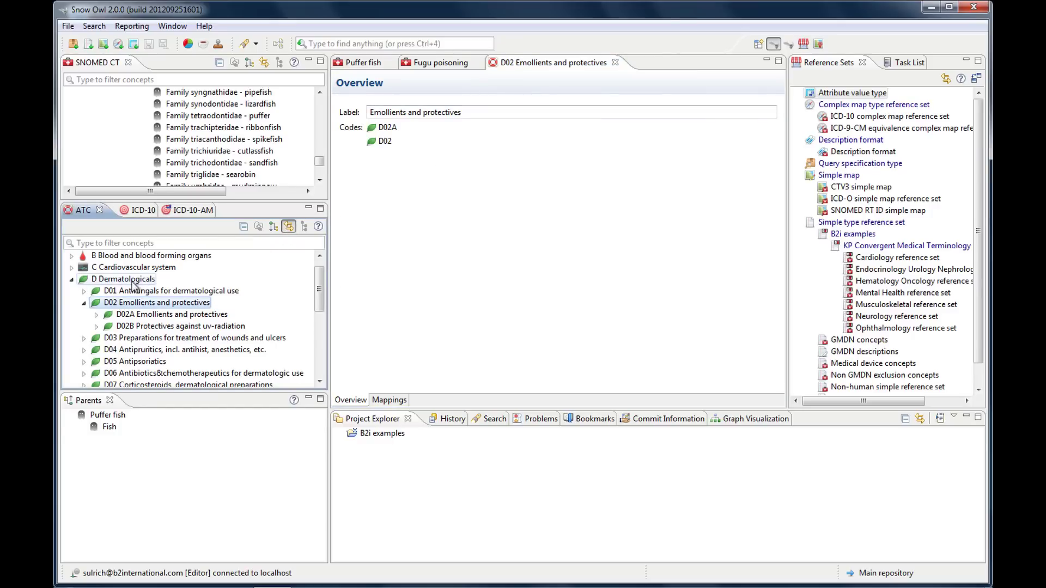
Step: Open D03 Preparations for treatment of wounds and ulcers and compare it with the D02 editor
double_click(218, 337)
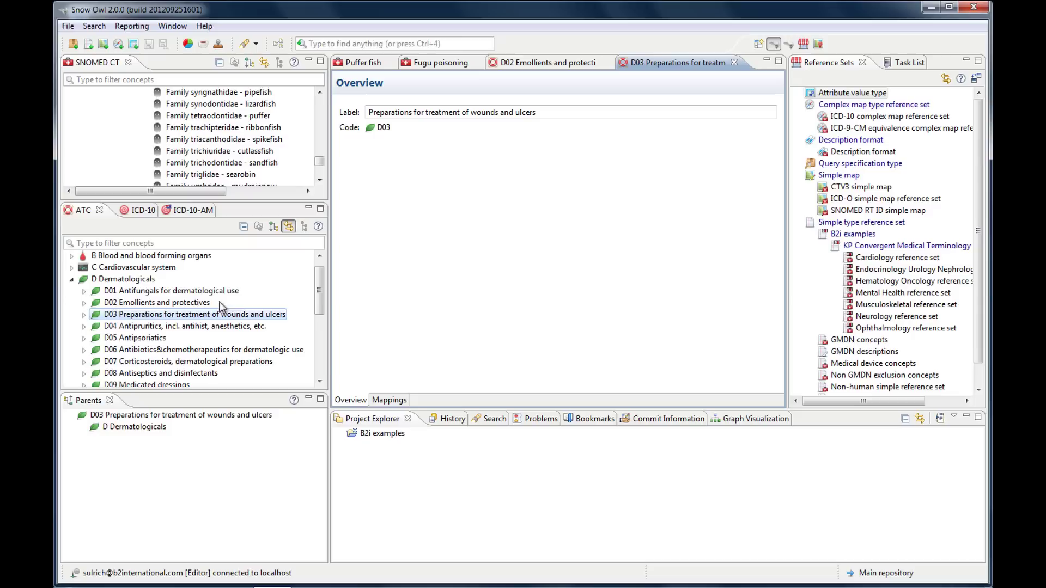
click(551, 65)
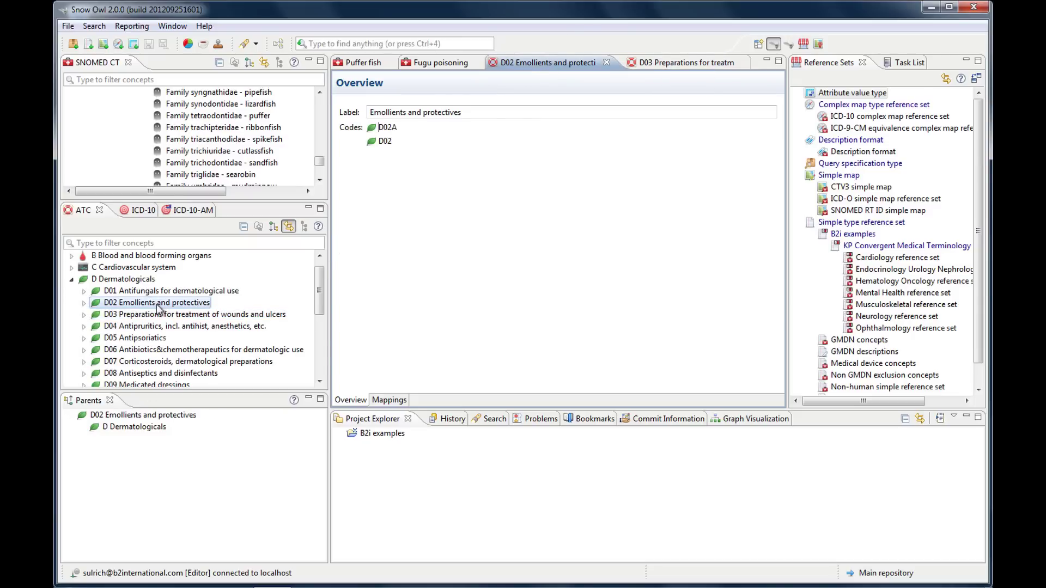
click(658, 64)
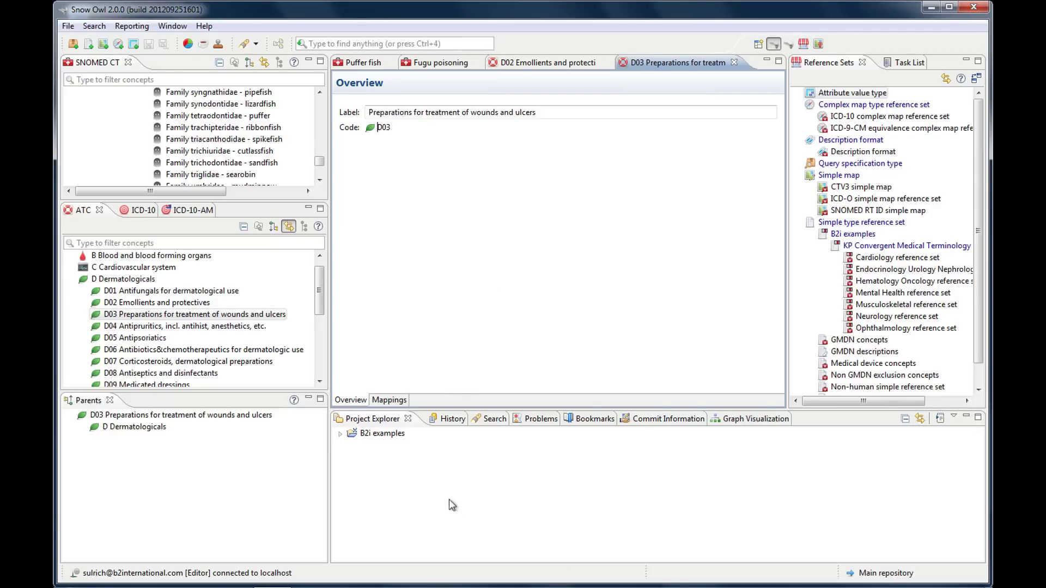
Step: Open the History view linked to the editor, showing Puffer fish's change history
click(448, 419)
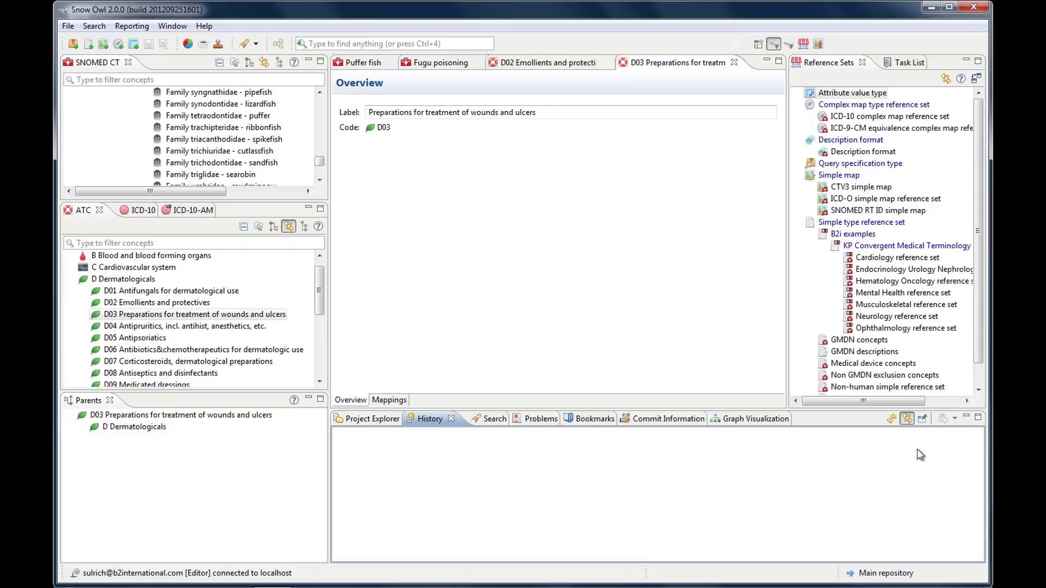
click(908, 419)
click(366, 62)
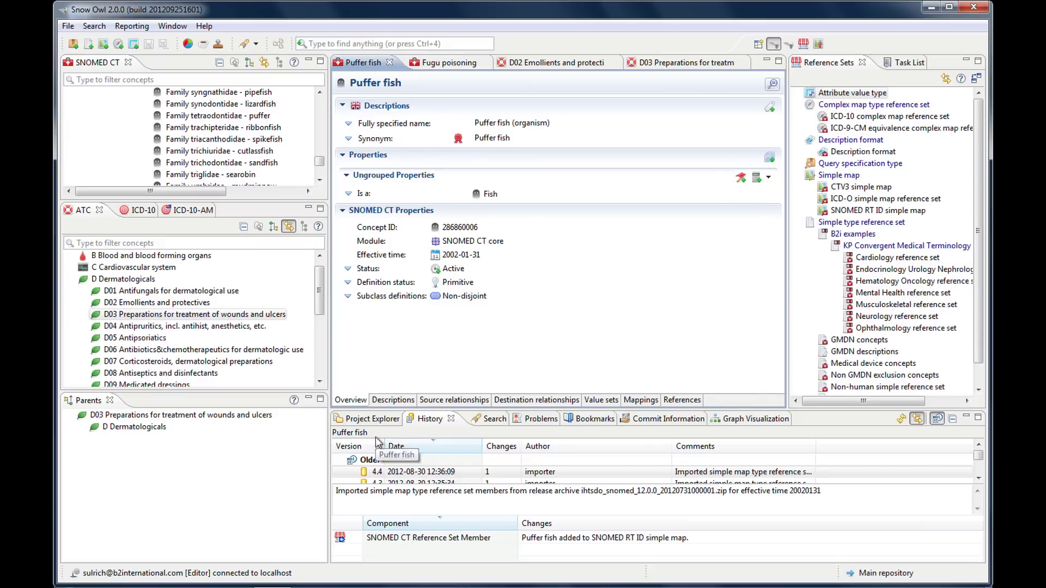
Step: Review Fugu poisoning's history with its latest entry expanded, then return to Puffer fish
click(459, 65)
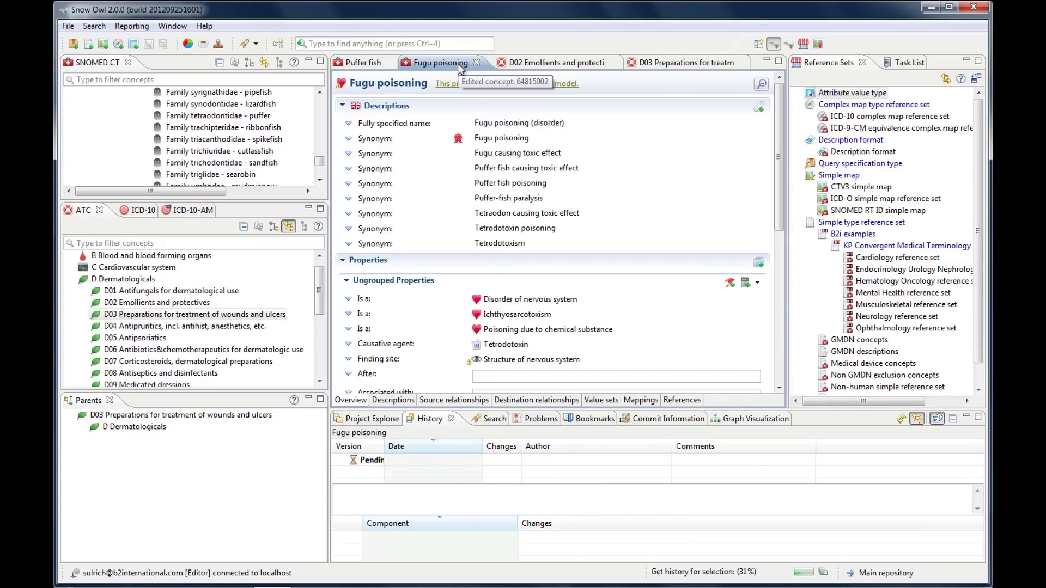
click(918, 419)
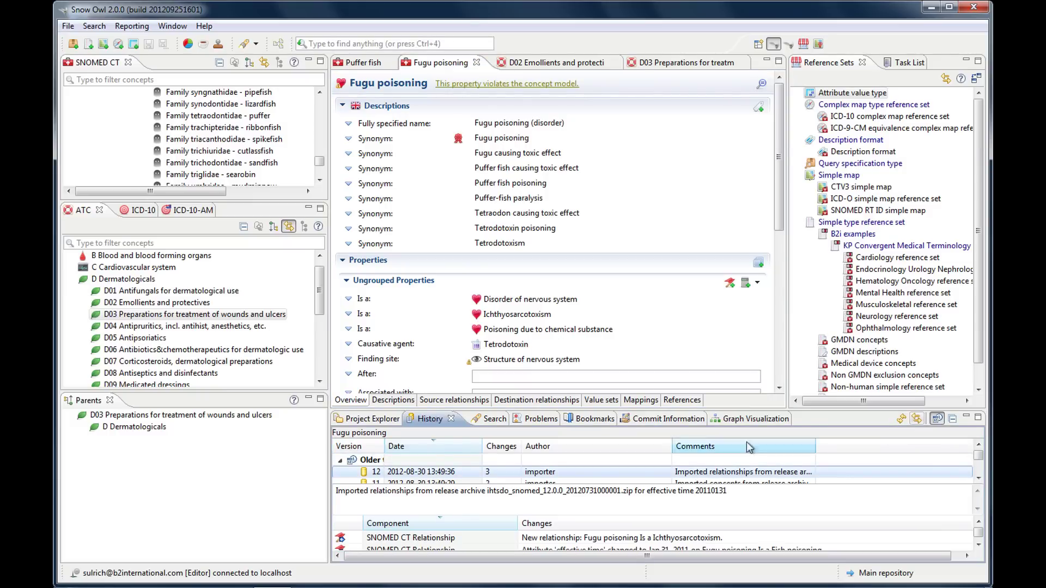
click(364, 63)
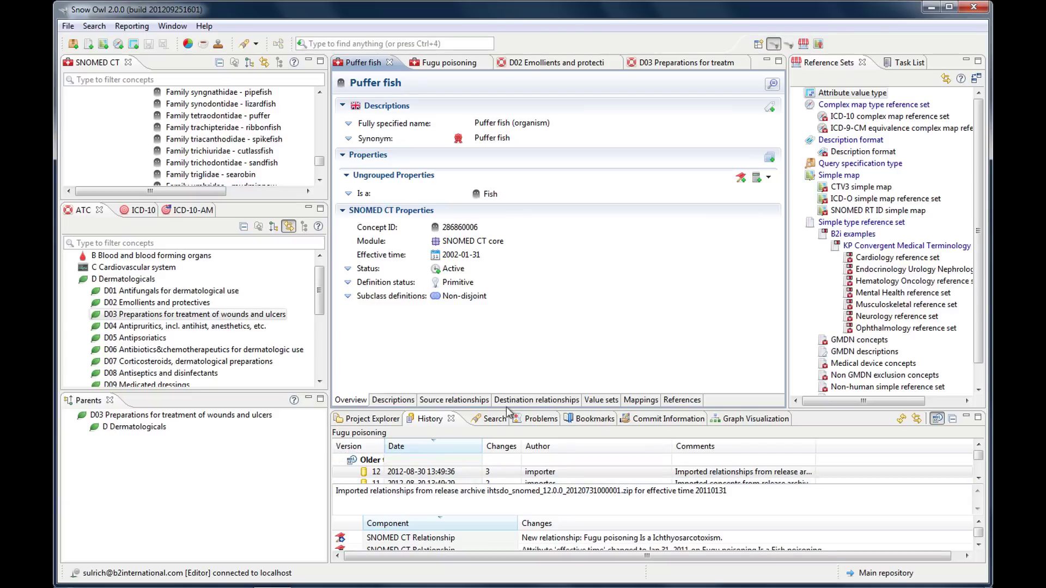
click(288, 226)
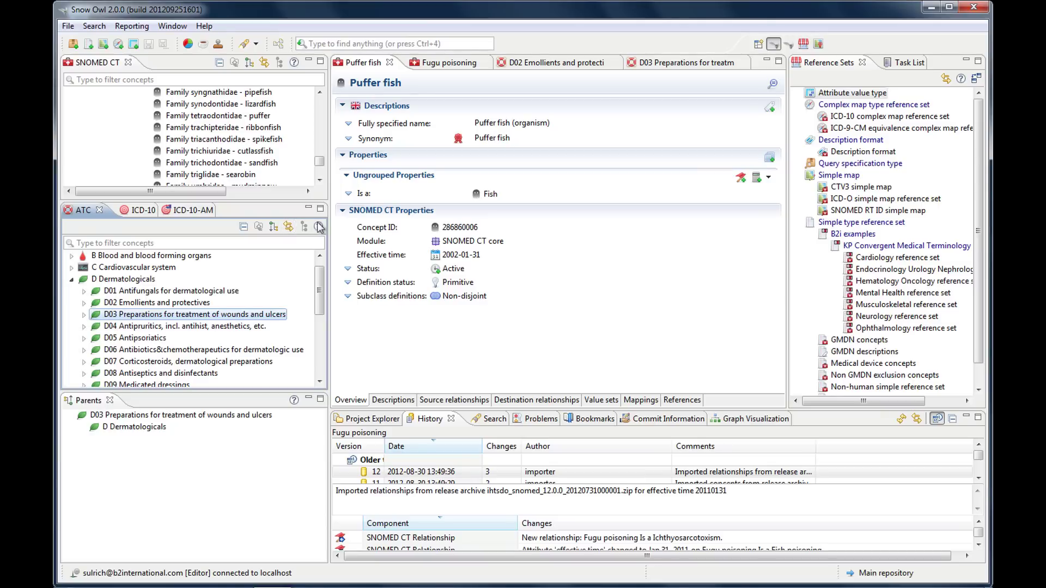
click(295, 62)
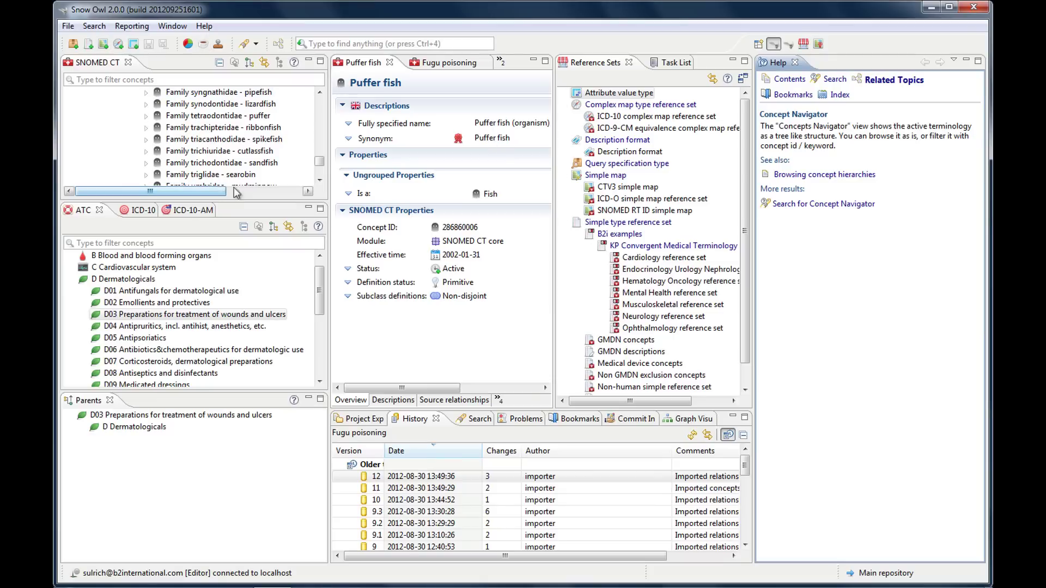
click(795, 62)
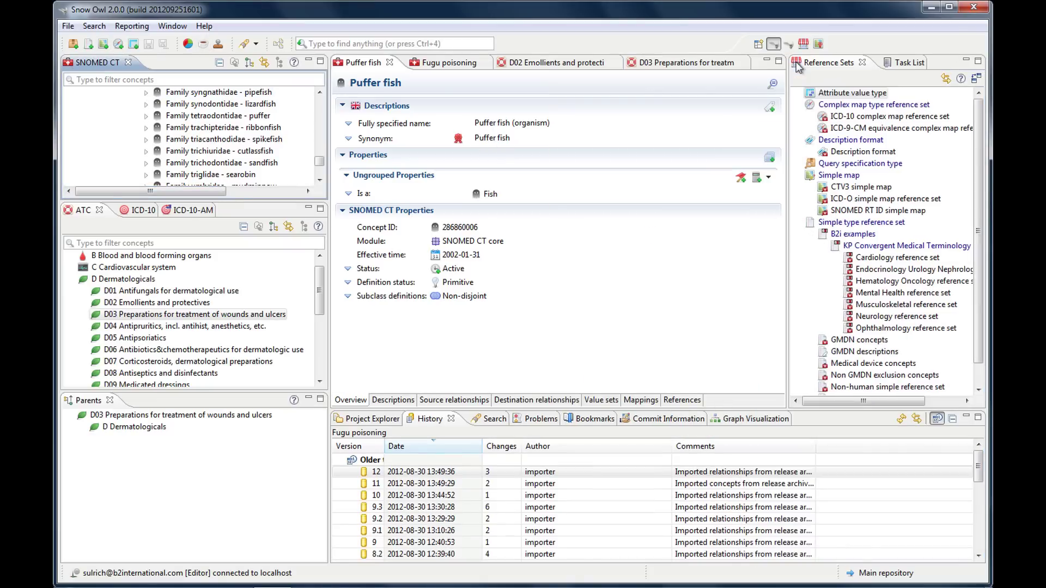